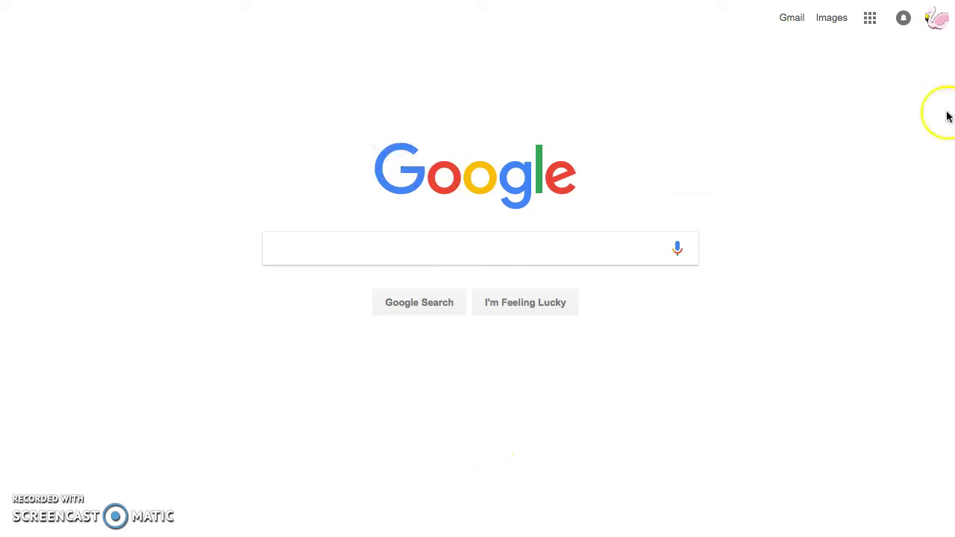
Step: Open the full overview of Google products from the Google home page
click(870, 19)
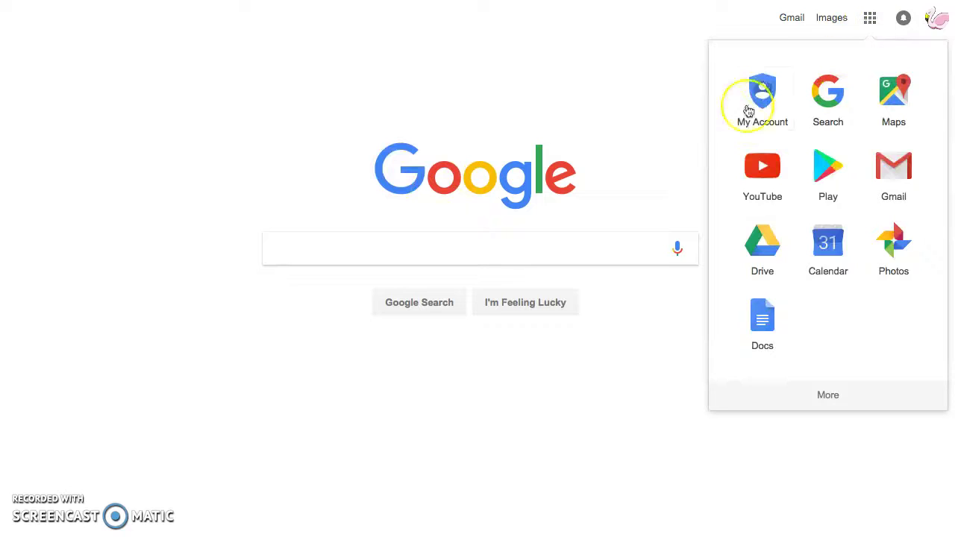
click(827, 395)
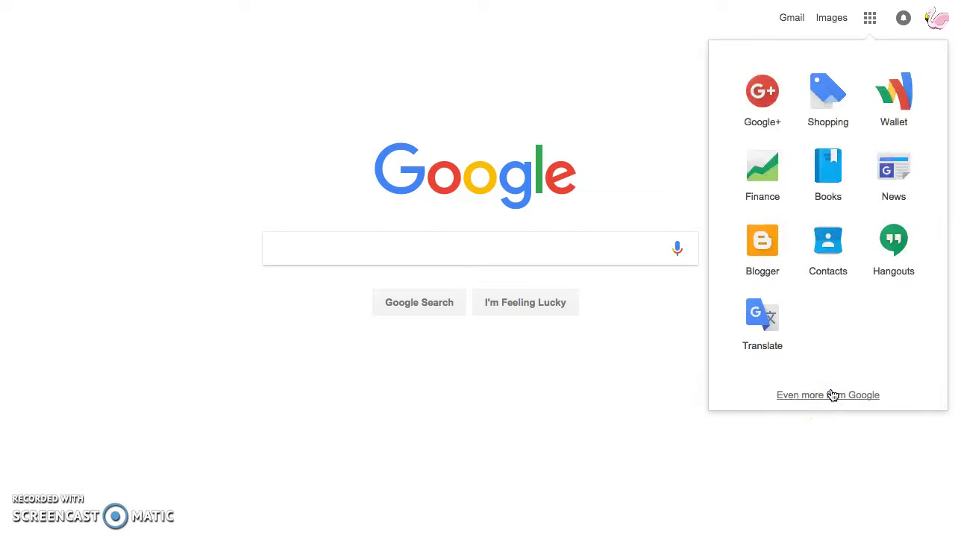
click(829, 395)
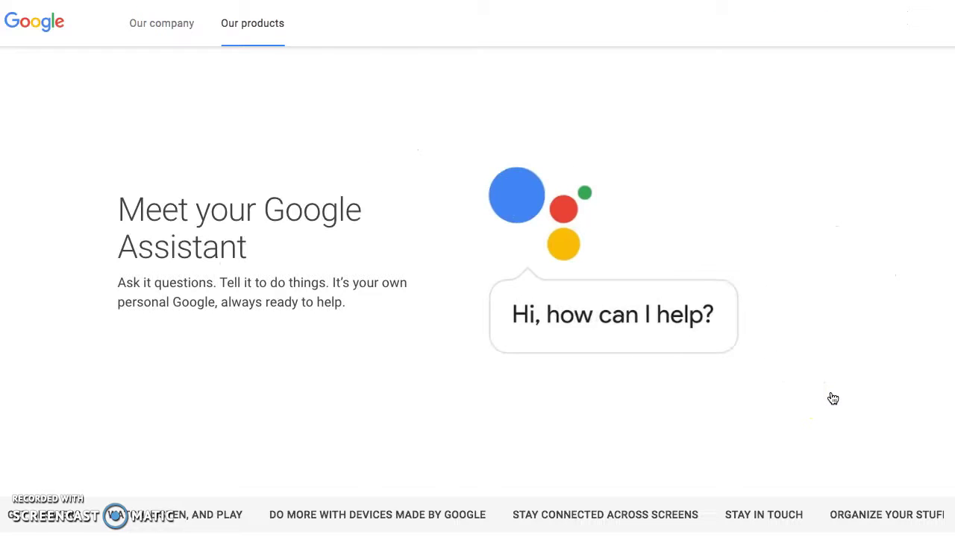
Step: Find Forms in the list of all Google products and go to Google Forms
scroll(832, 399, down, 10)
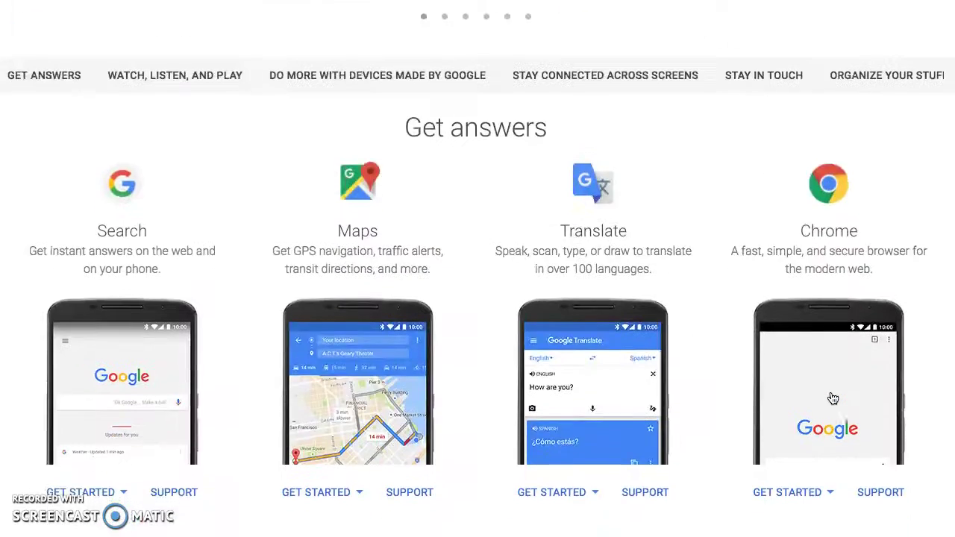
scroll(833, 399, down, 7)
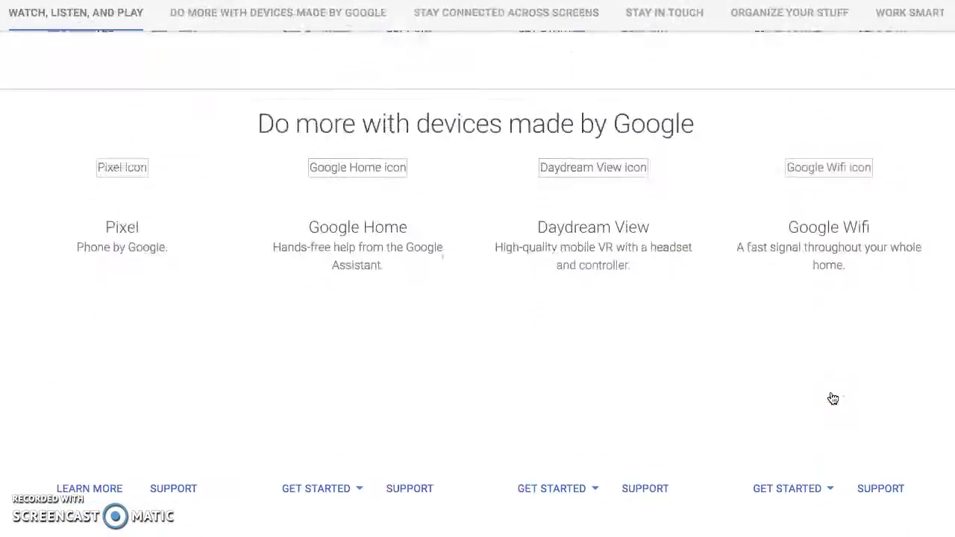
scroll(833, 400, down, 6)
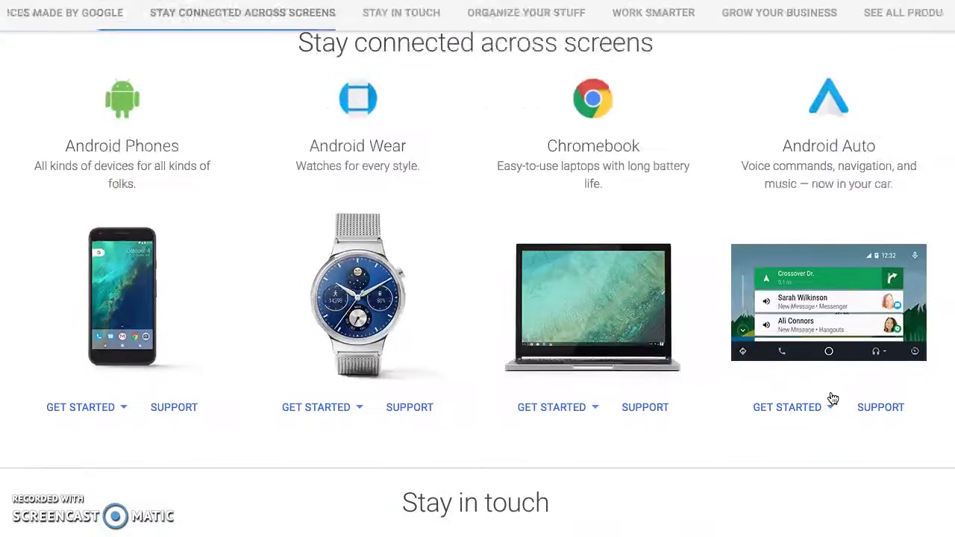
scroll(833, 399, down, 5)
scroll(832, 399, down, 12)
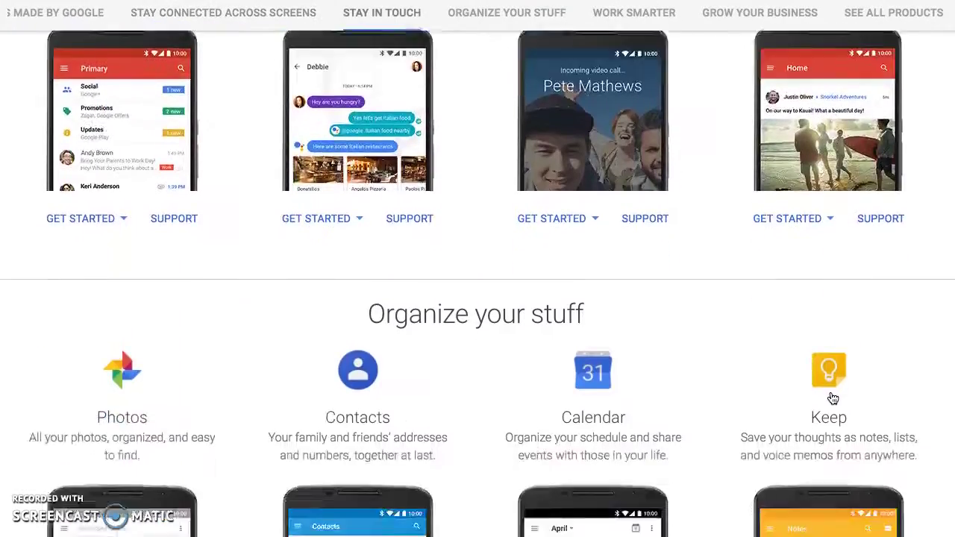
scroll(832, 399, down, 13)
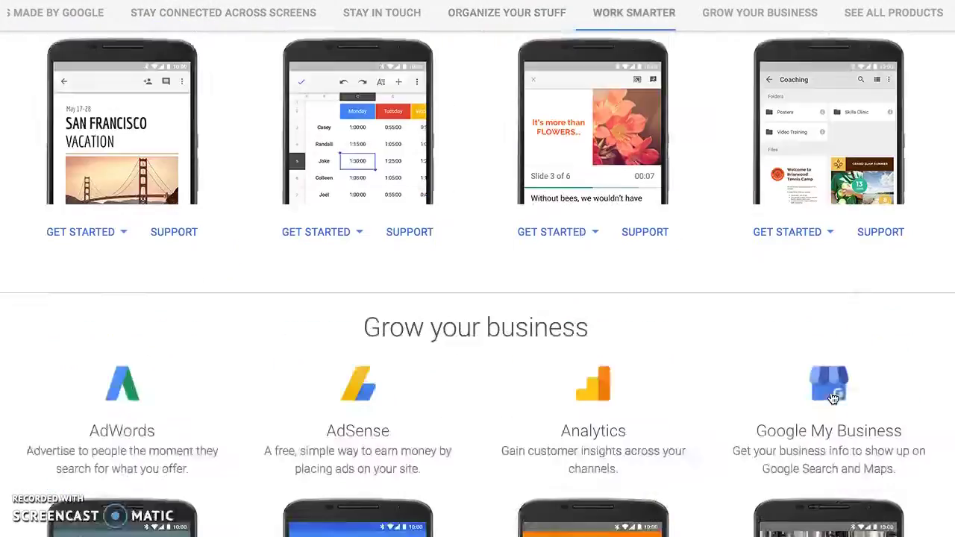
scroll(832, 400, down, 1)
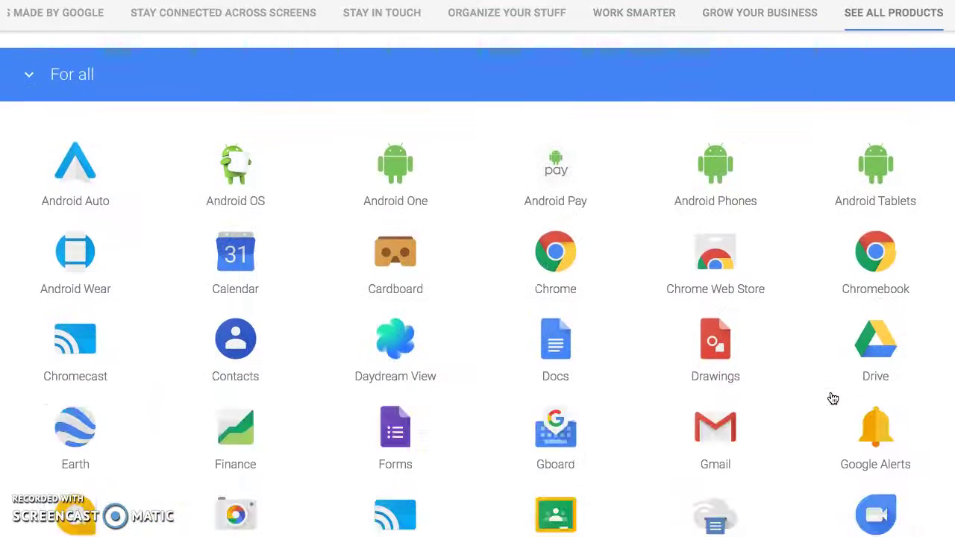
click(391, 435)
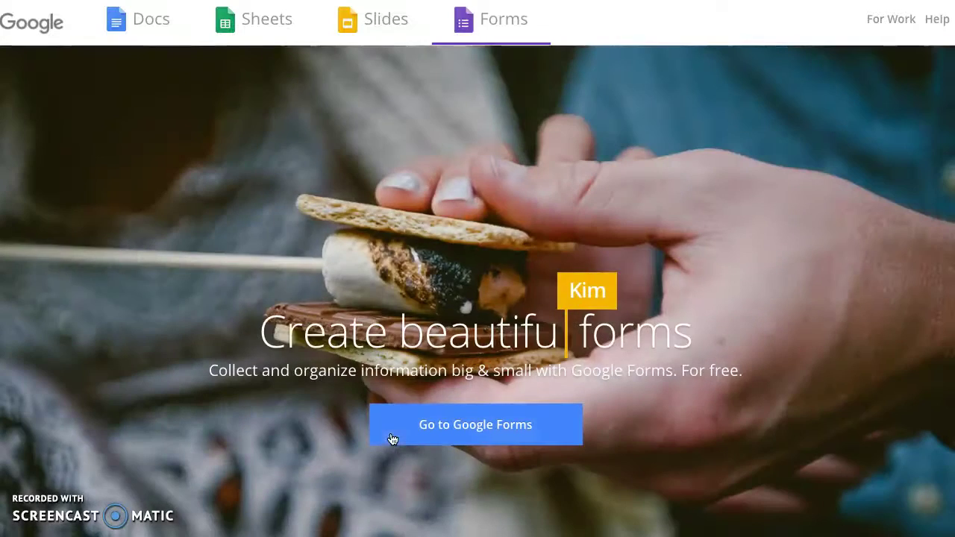
click(511, 438)
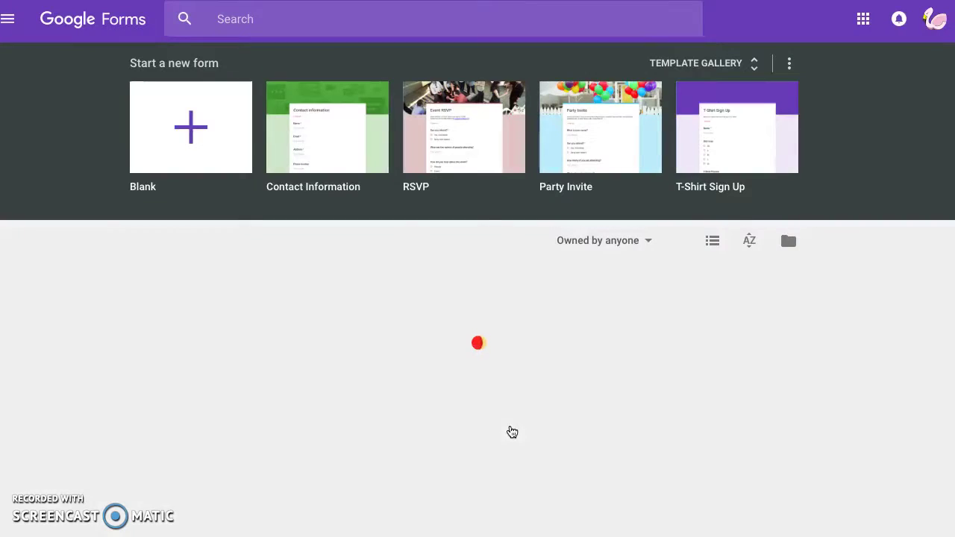
Step: Create a new blank form
scroll(550, 422, down, 4)
scroll(550, 423, down, 10)
scroll(550, 422, up, 10)
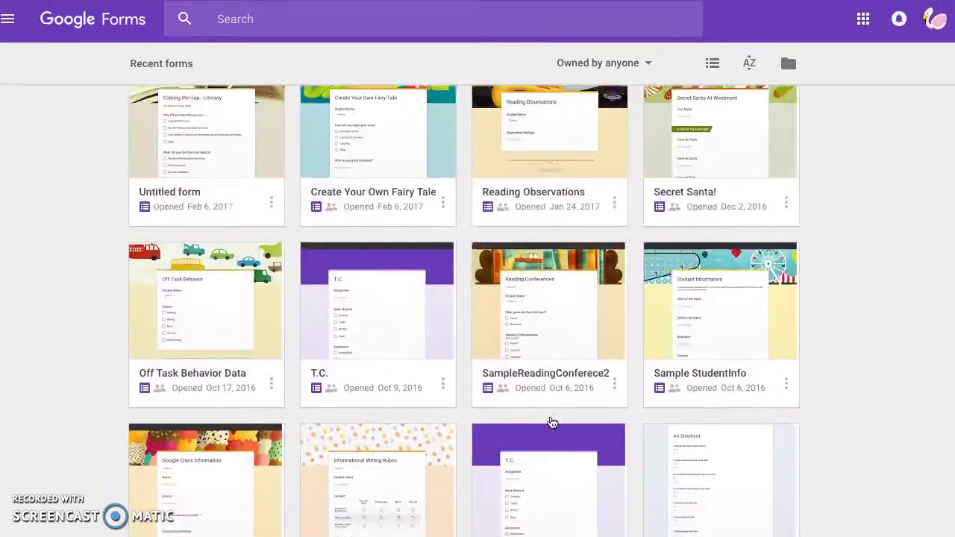
scroll(549, 422, up, 3)
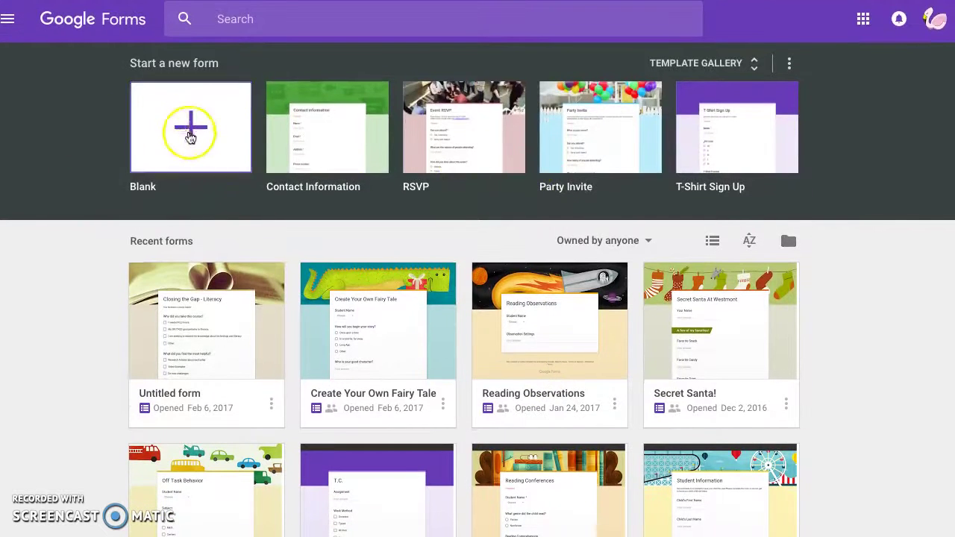
click(188, 135)
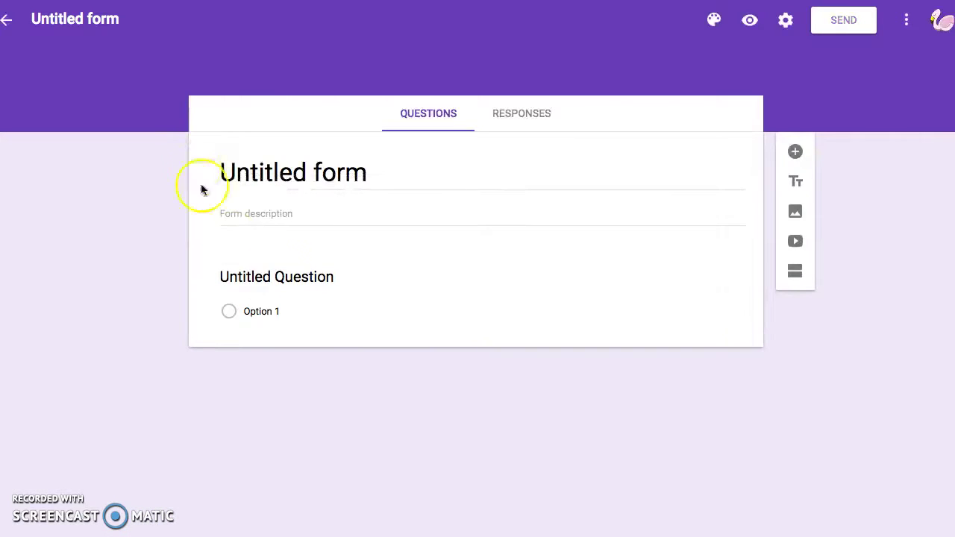
click(262, 276)
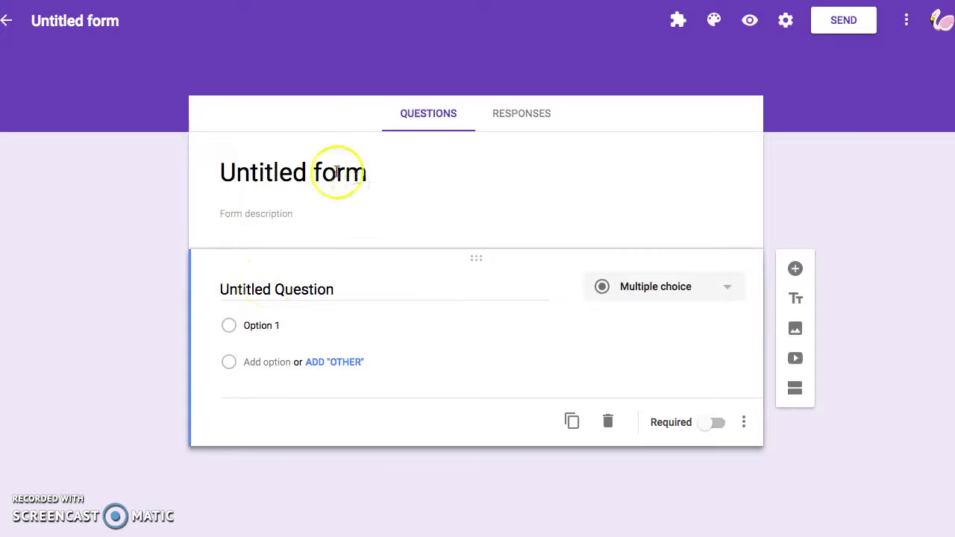
Step: Title the form "Personal Information"
click(273, 170)
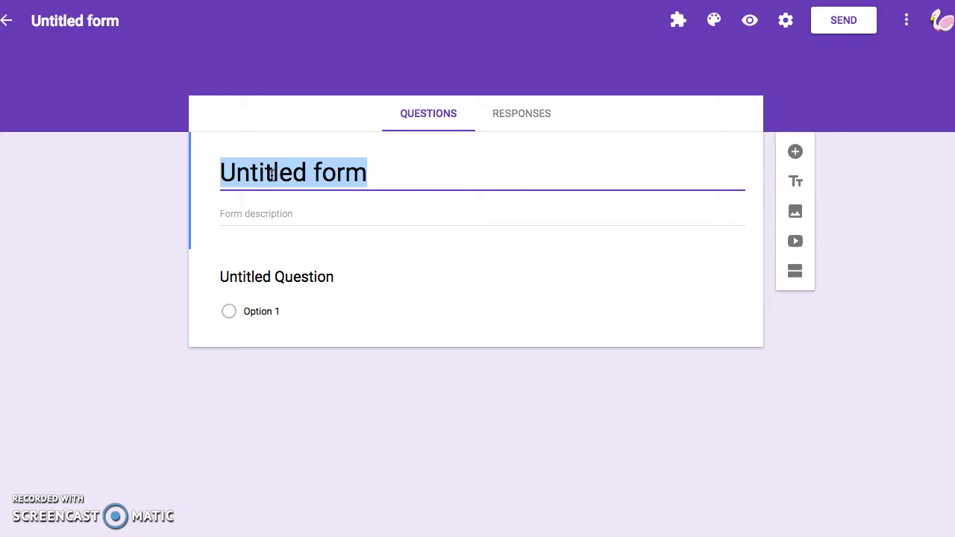
text(Persio)
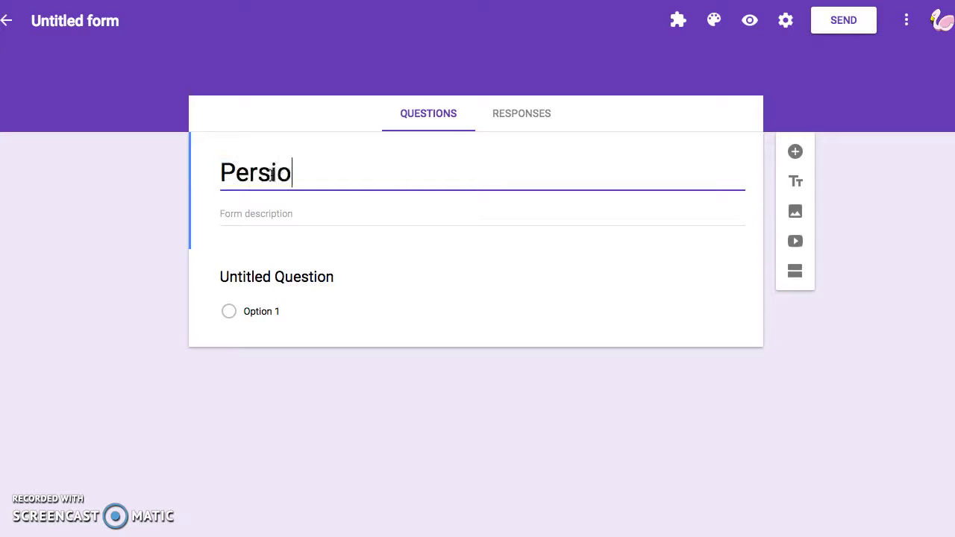
key(BackSpace)
key(BackSpace)
text(onal Information)
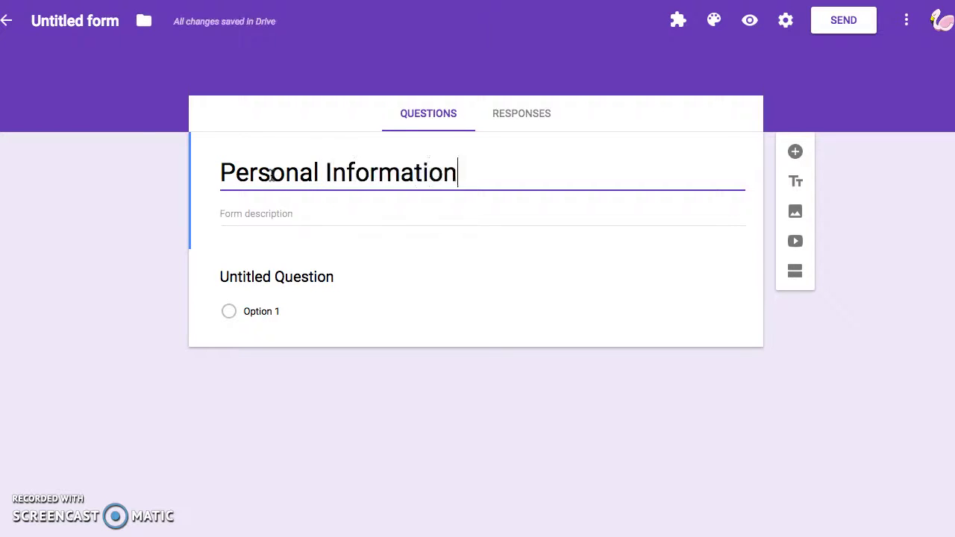
Step: Add the form description "I want to know more about you!" and name the form file "Personal Information"
click(239, 212)
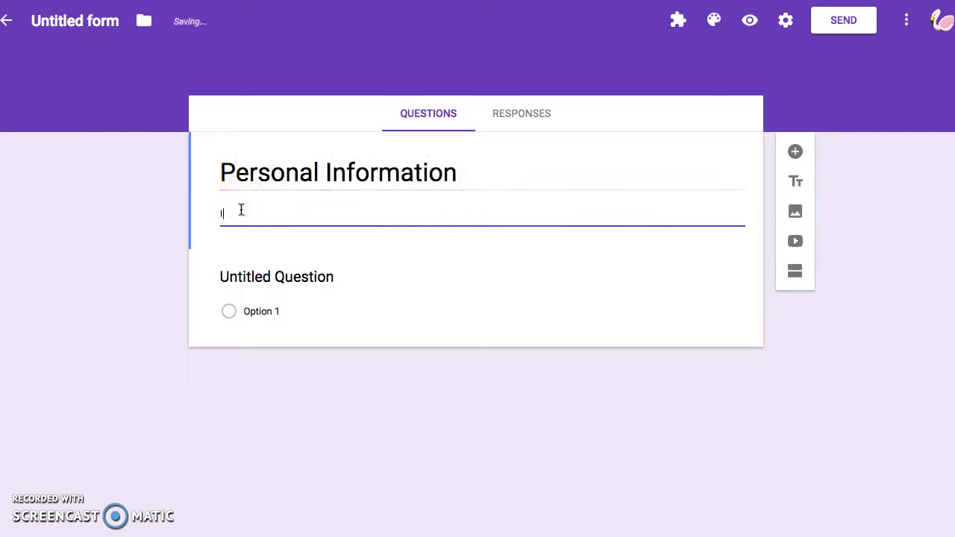
text(I want to know more about you!)
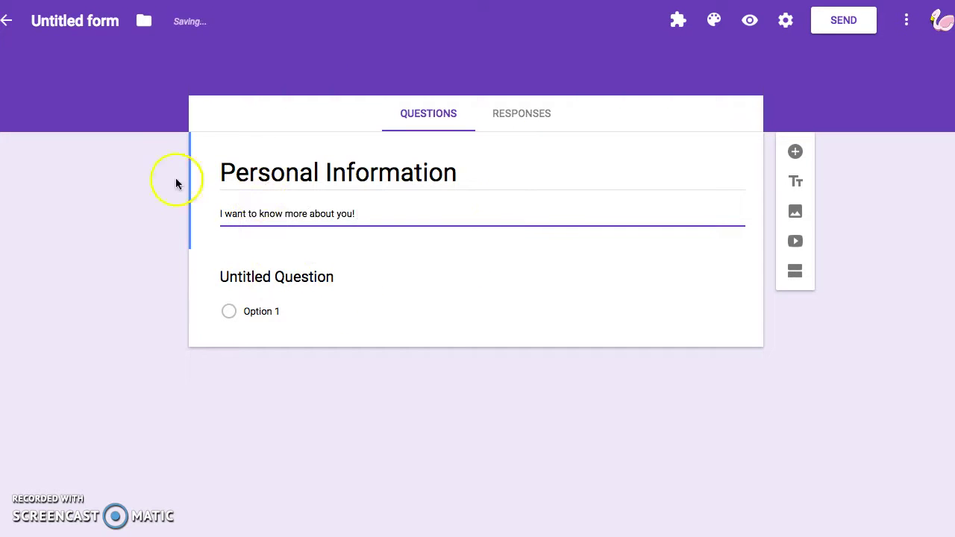
click(62, 21)
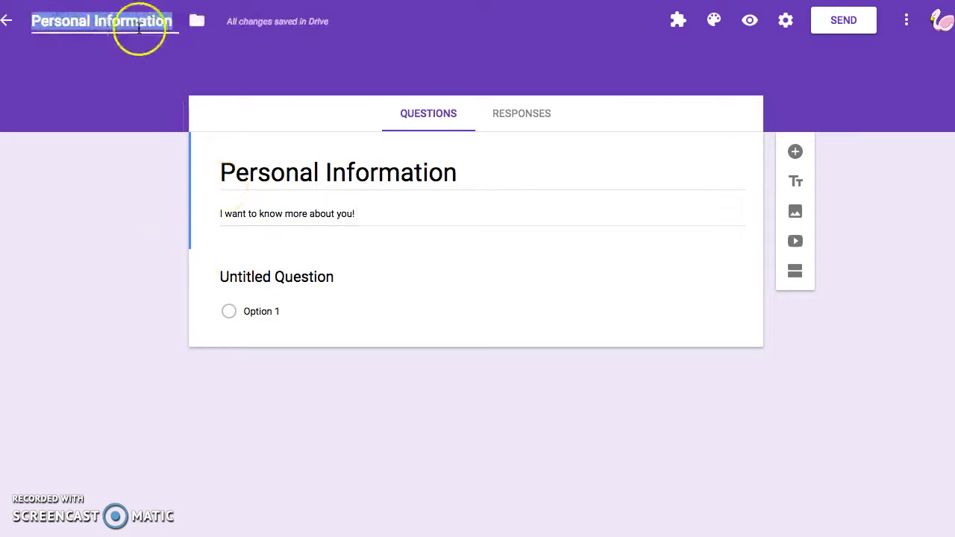
Step: Make the first question "What is your name?" with a short answer and view the available question types
click(305, 276)
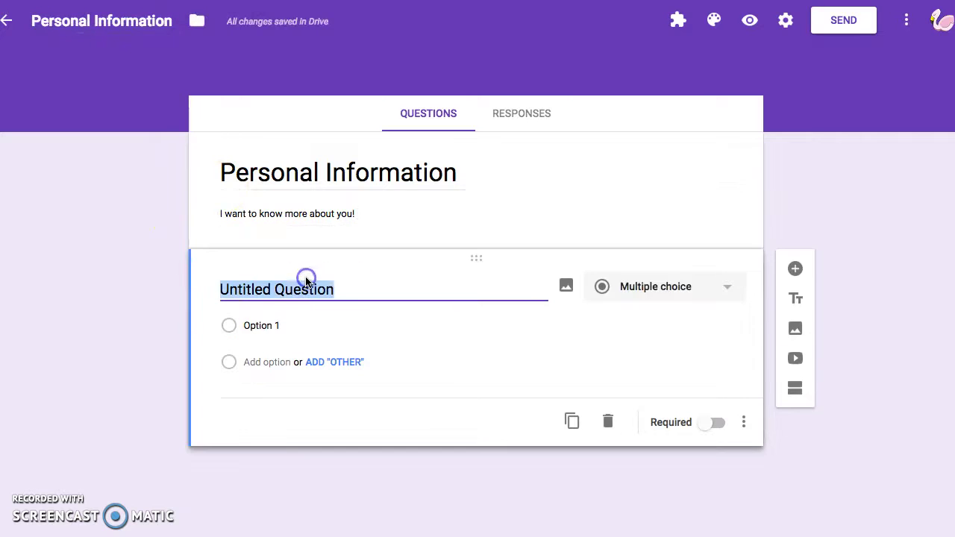
text(What )
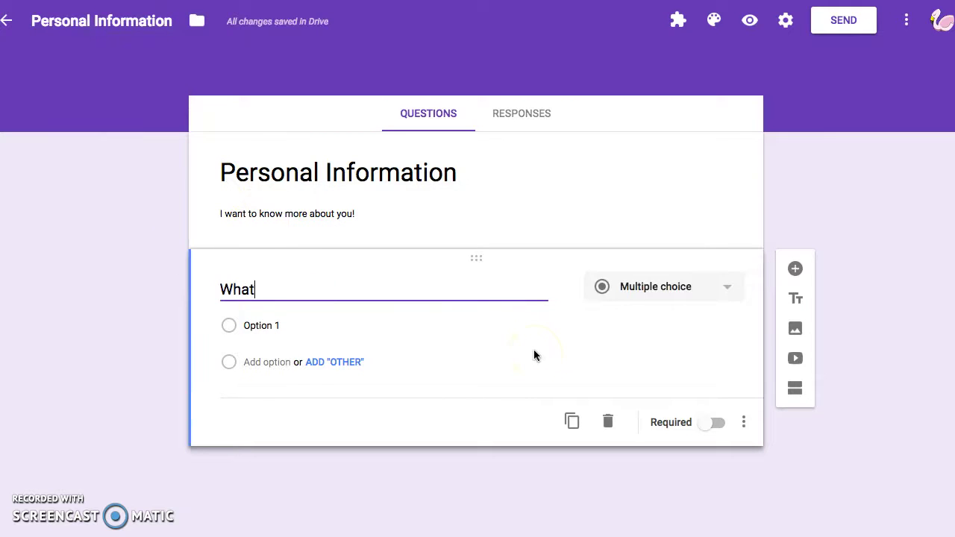
text(is your name?)
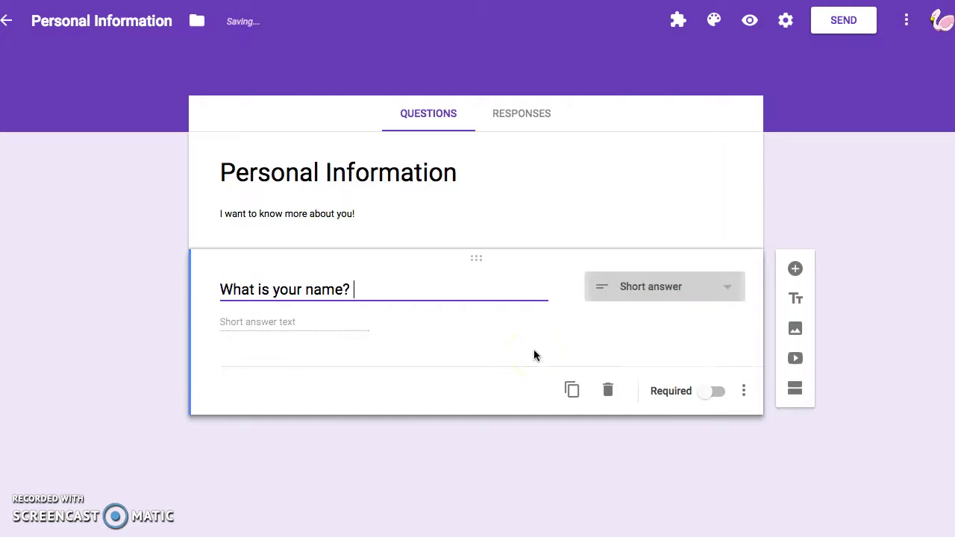
click(543, 357)
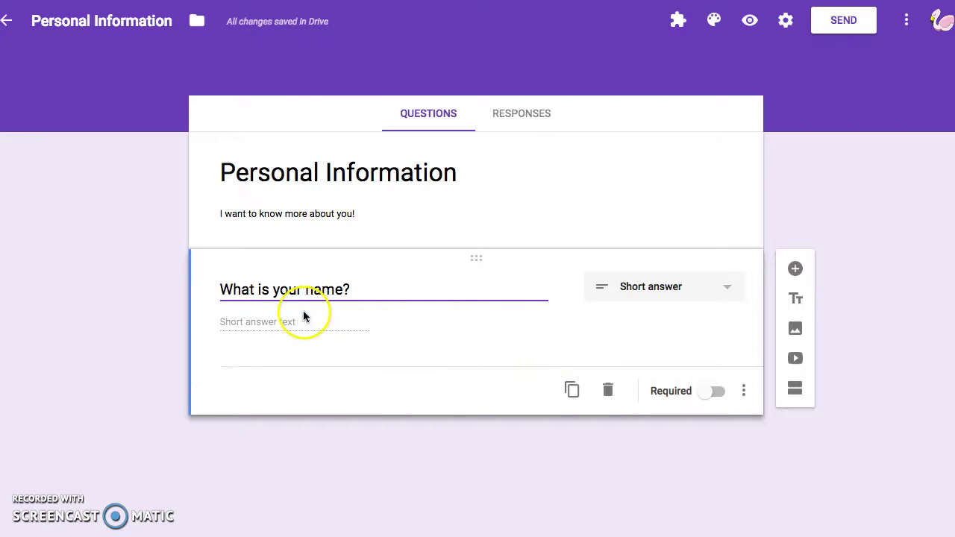
click(534, 288)
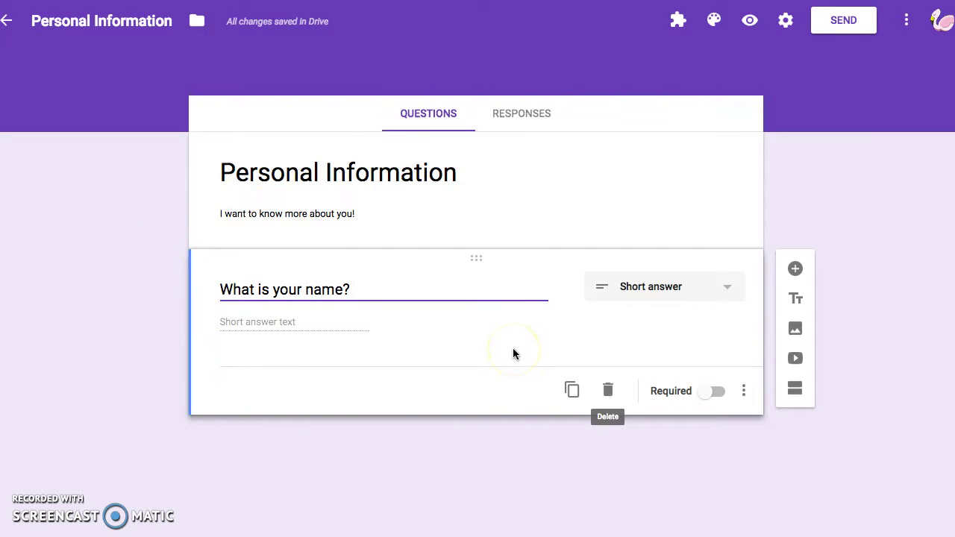
click(631, 295)
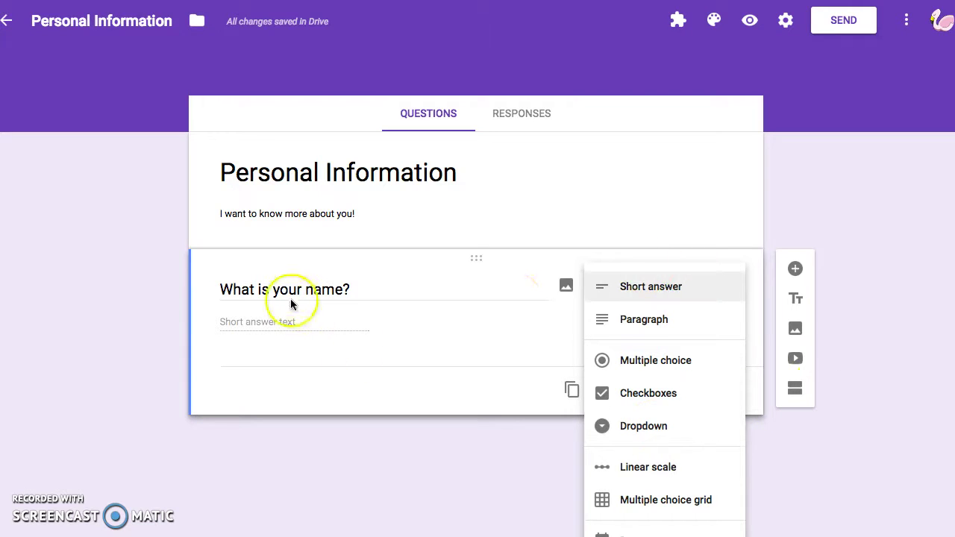
click(826, 205)
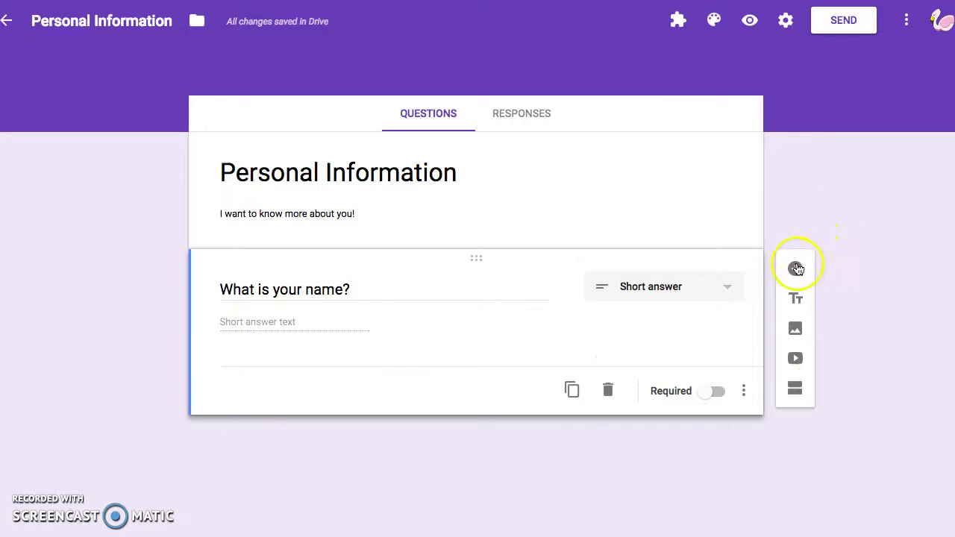
Step: Add a second question, "When is your birthday?", with a date answer
click(794, 269)
text(WHen is)
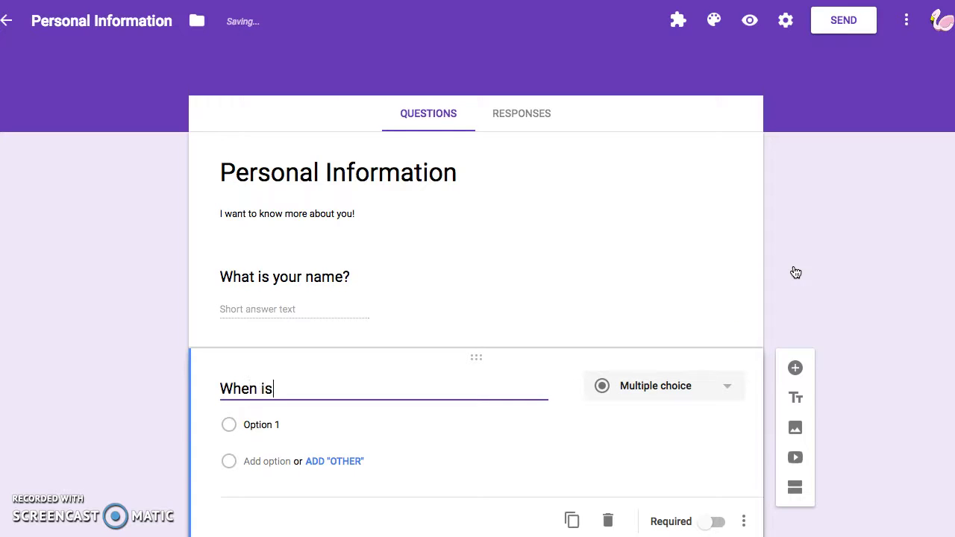
text(your birth)
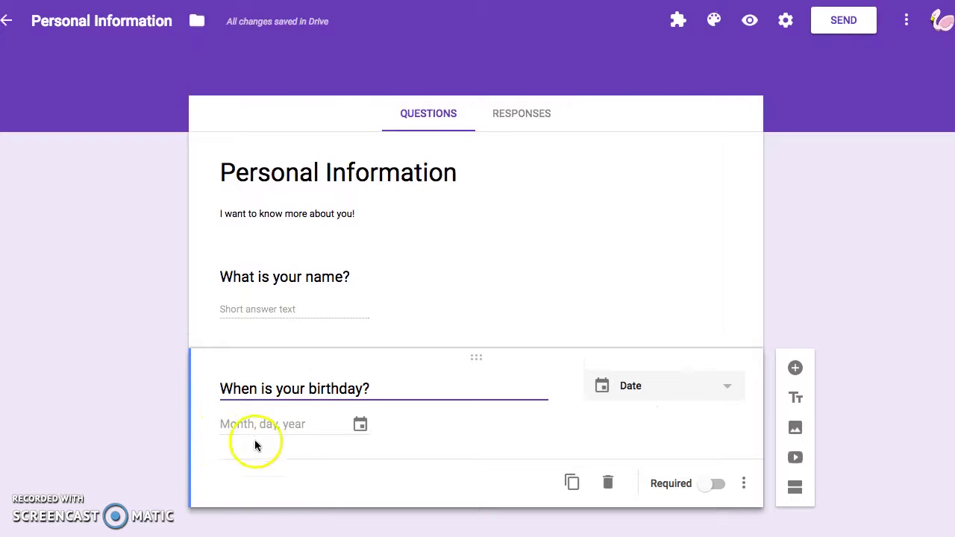
Step: Switch the birthday question's type to Short answer and back to Date
click(712, 392)
click(640, 388)
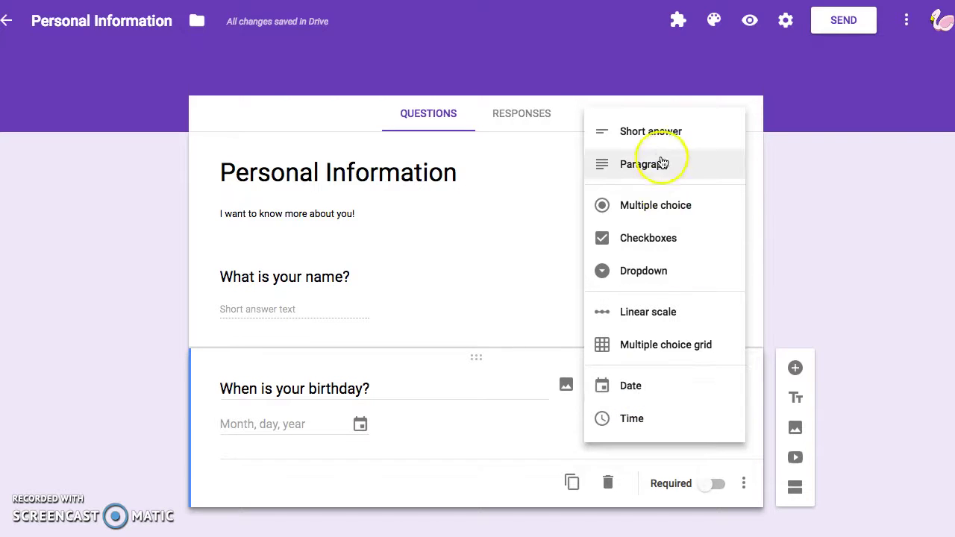
click(669, 133)
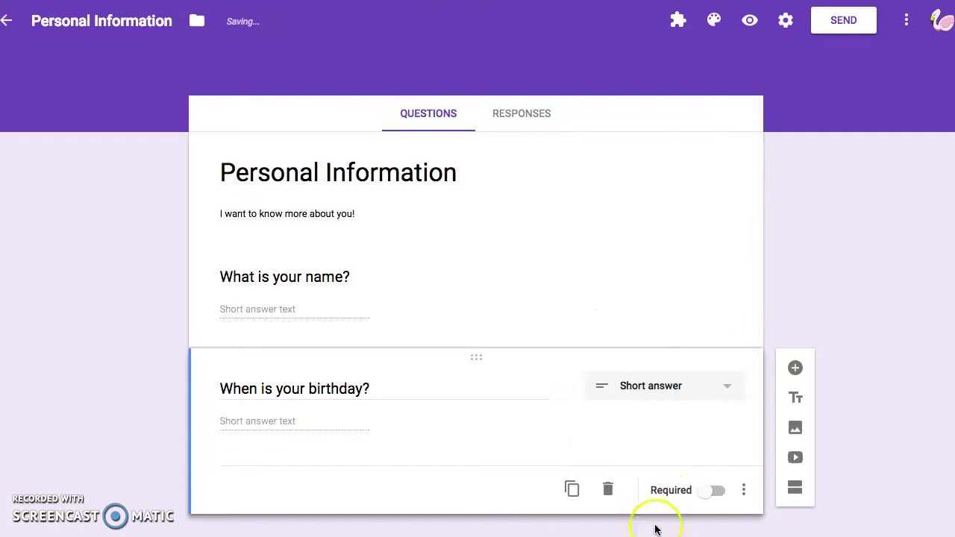
click(644, 387)
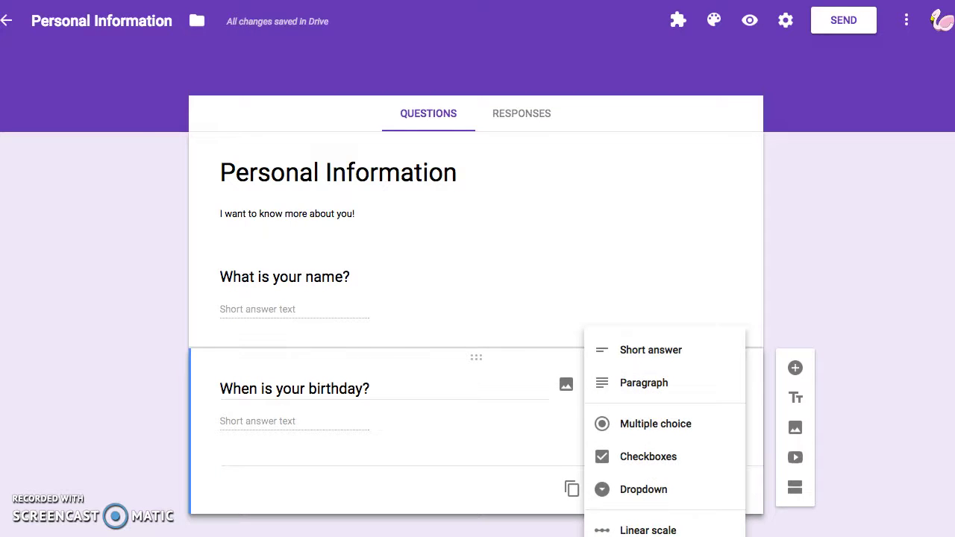
click(656, 536)
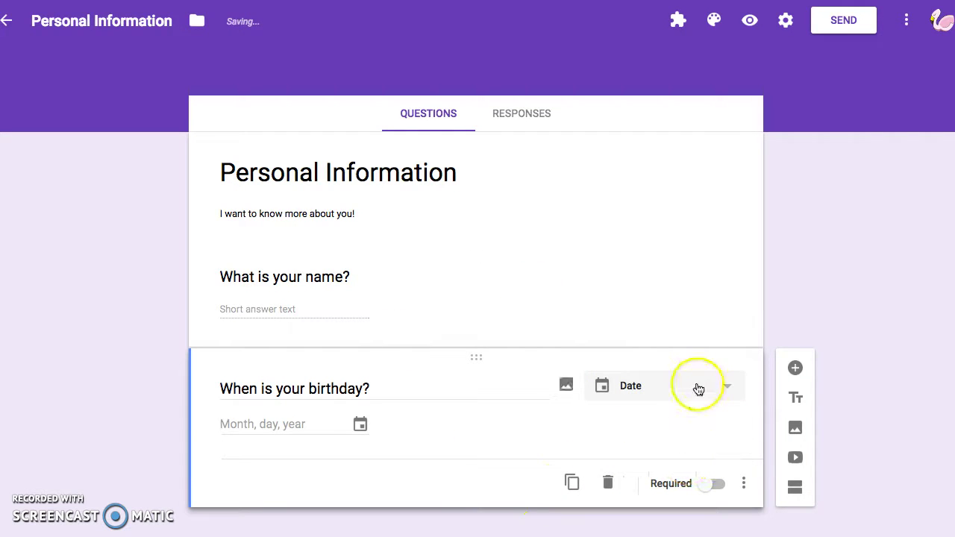
Step: Add a third question, "Who lives in your home?", with Checkboxes as its answer type
click(796, 369)
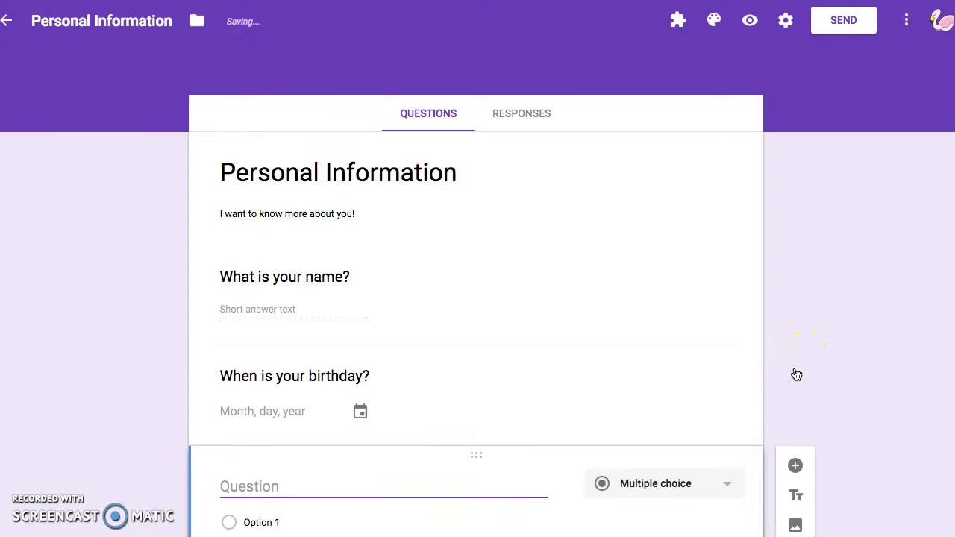
text(Who lives in your home)
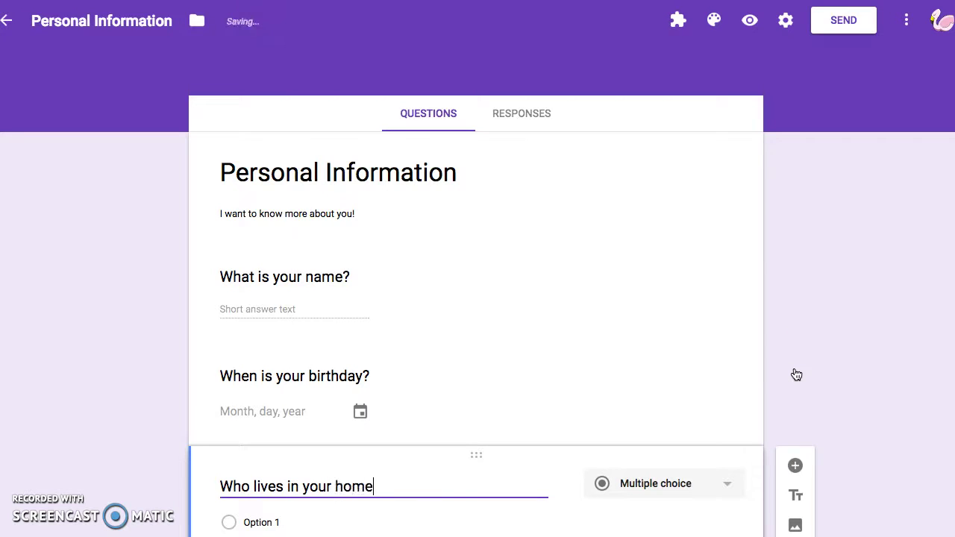
scroll(797, 373, down, 1)
scroll(875, 376, up, 1)
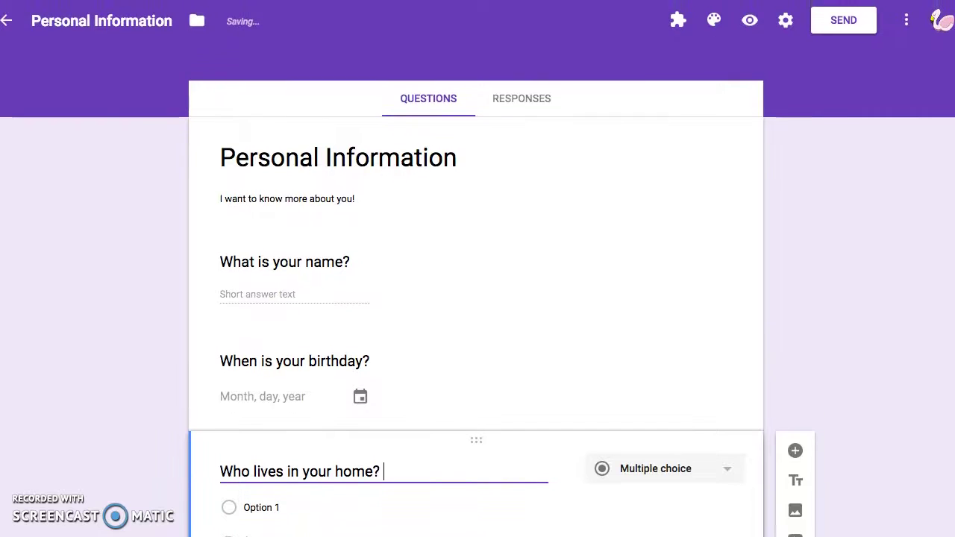
click(704, 467)
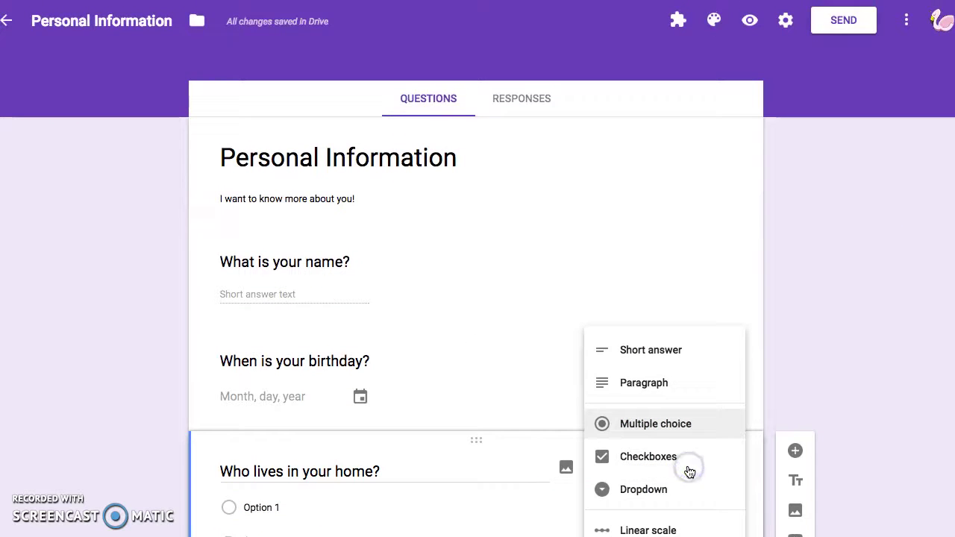
click(648, 458)
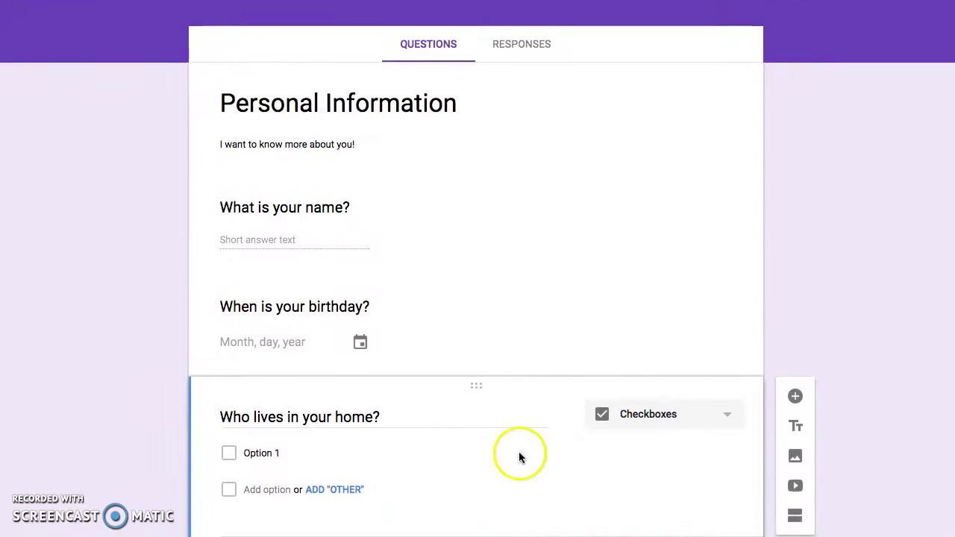
Step: Enter Mom, Dad and Step Parent as the first three checkbox options of the home question
click(267, 453)
click(267, 453)
text(Mom)
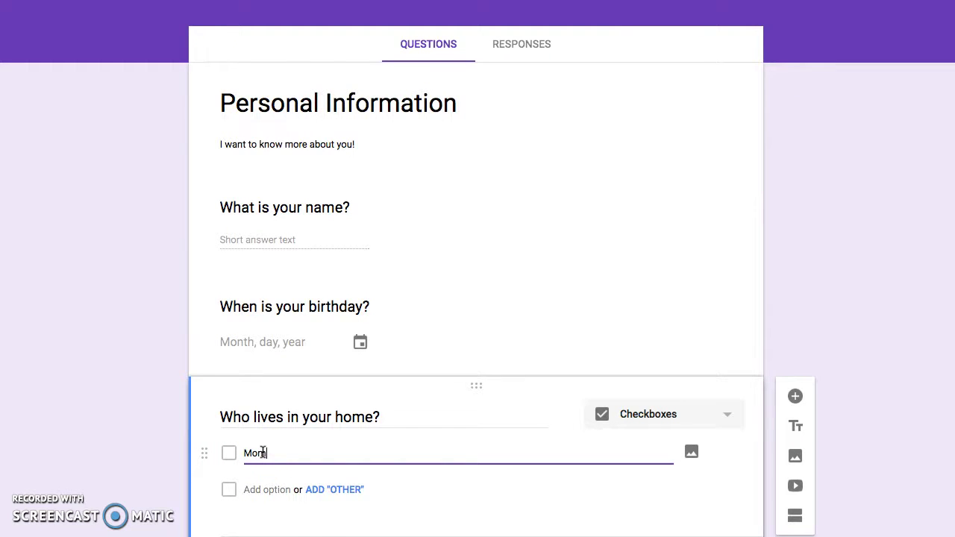
key(Return)
text(D)
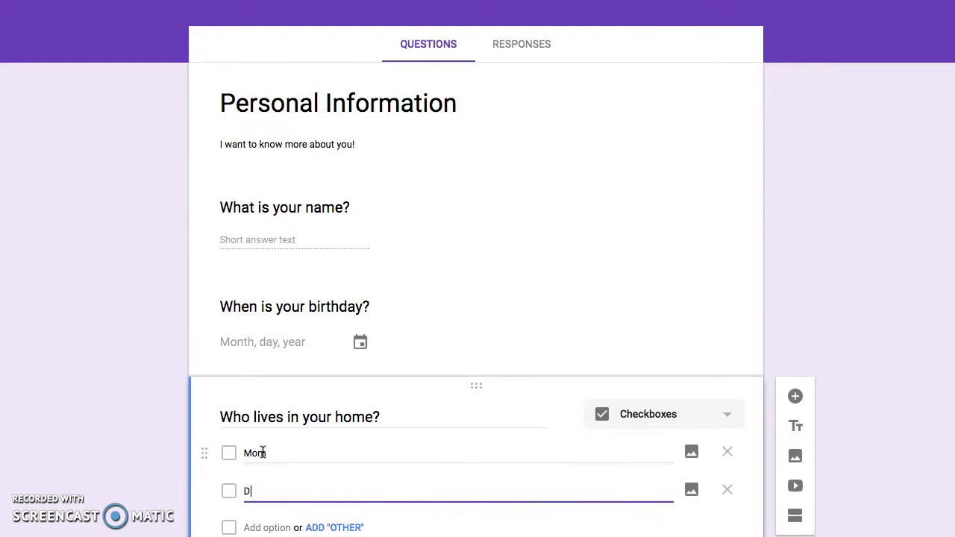
key(Return)
text(Step Parent)
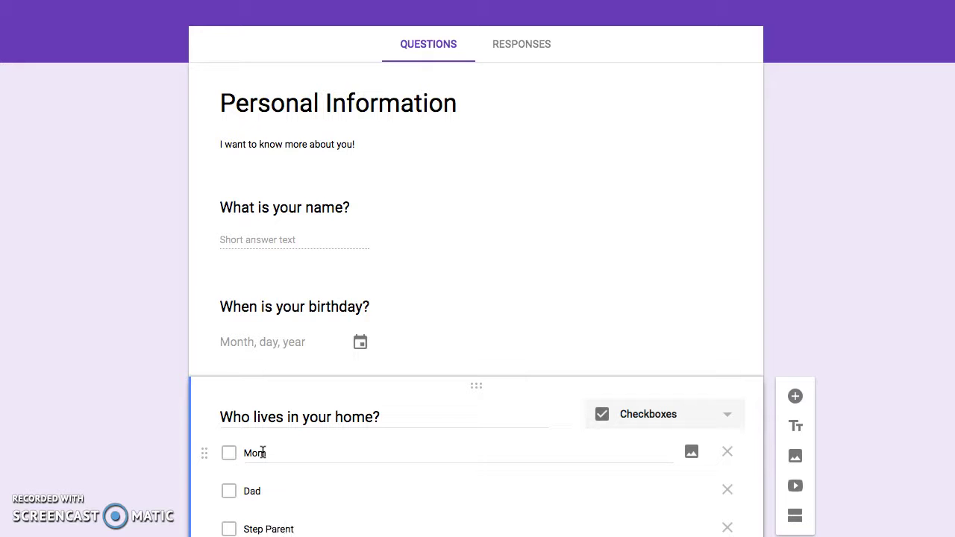
Step: Add the checkbox options Brothers, Sisters and Grandparents, plus an "Other" option, to the home question
key(Return)
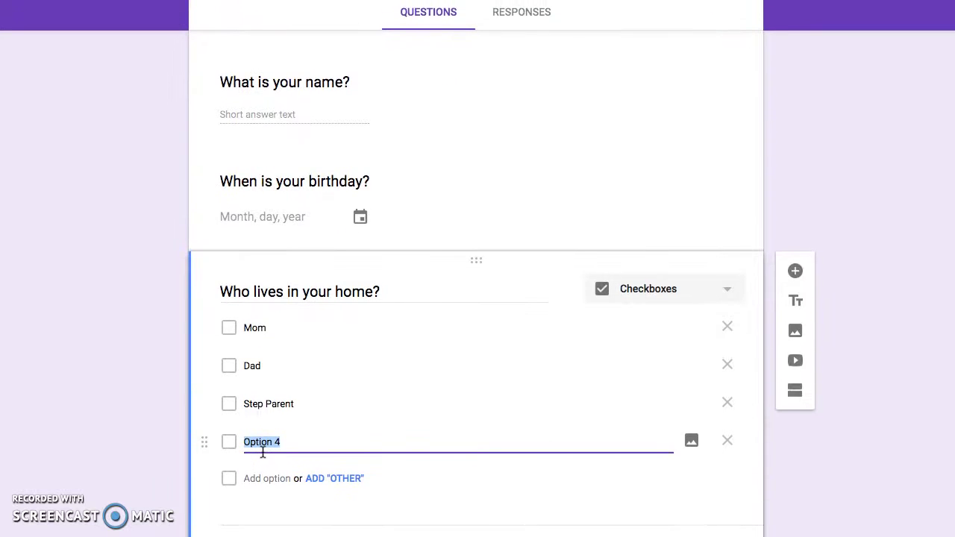
text(Brothers)
key(Return)
text(Sisters)
key(Return)
text(Grandparen)
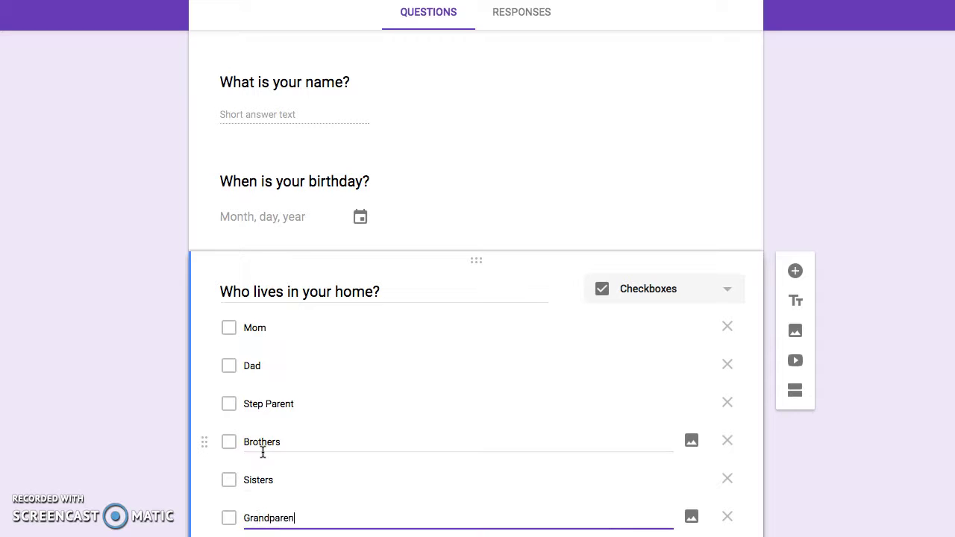
text(ts)
scroll(263, 453, down, 1)
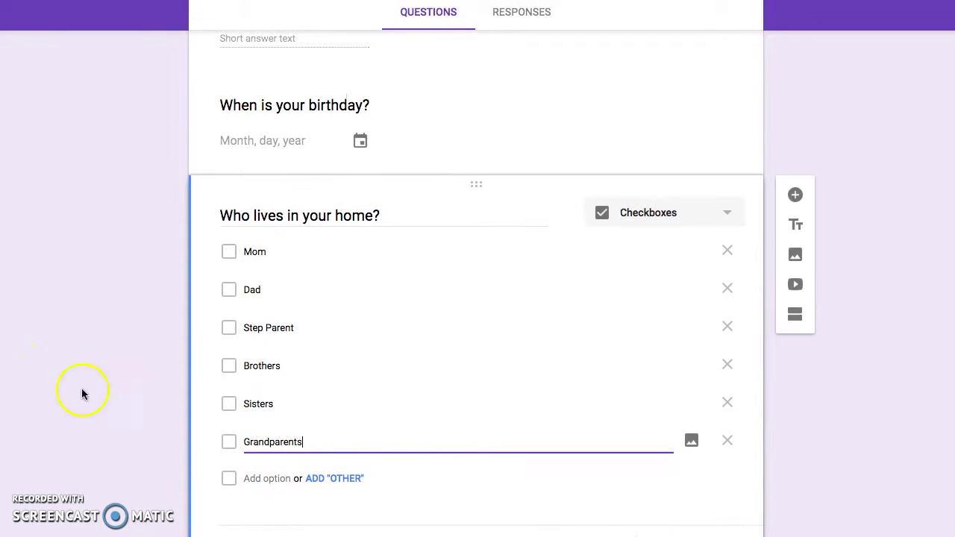
click(329, 478)
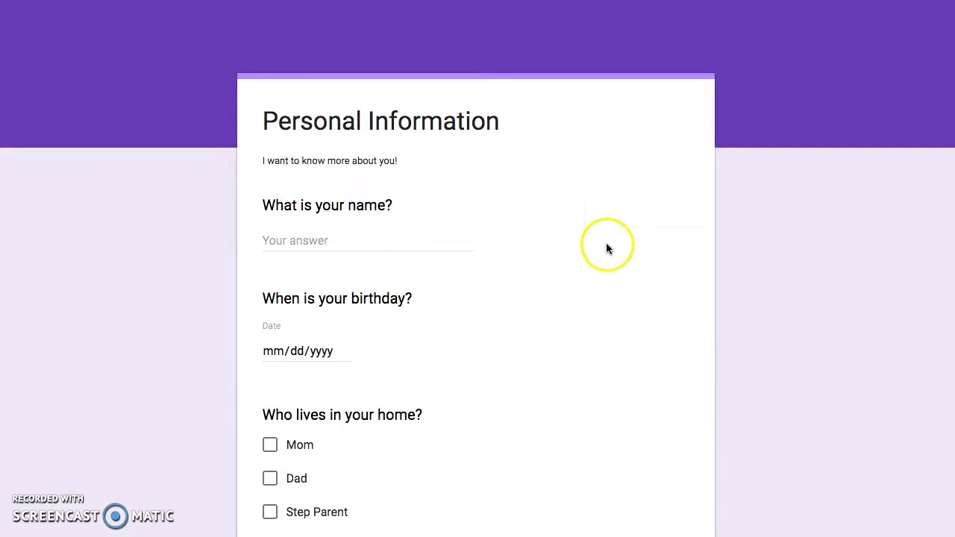
Step: Check the form preview, including the fill-in field of the "Other" option, and return to the form editor
scroll(606, 246, down, 4)
click(330, 385)
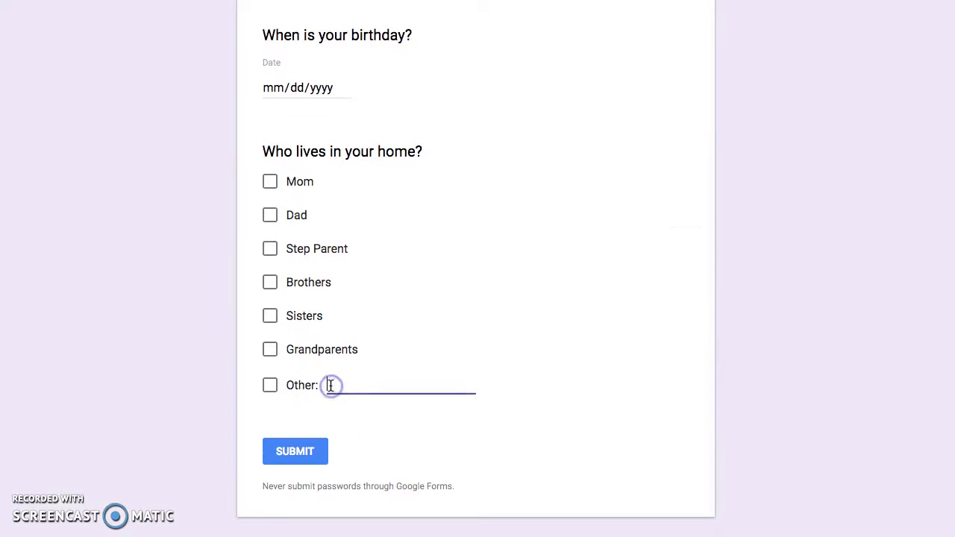
scroll(331, 386, down, 3)
scroll(331, 386, up, 4)
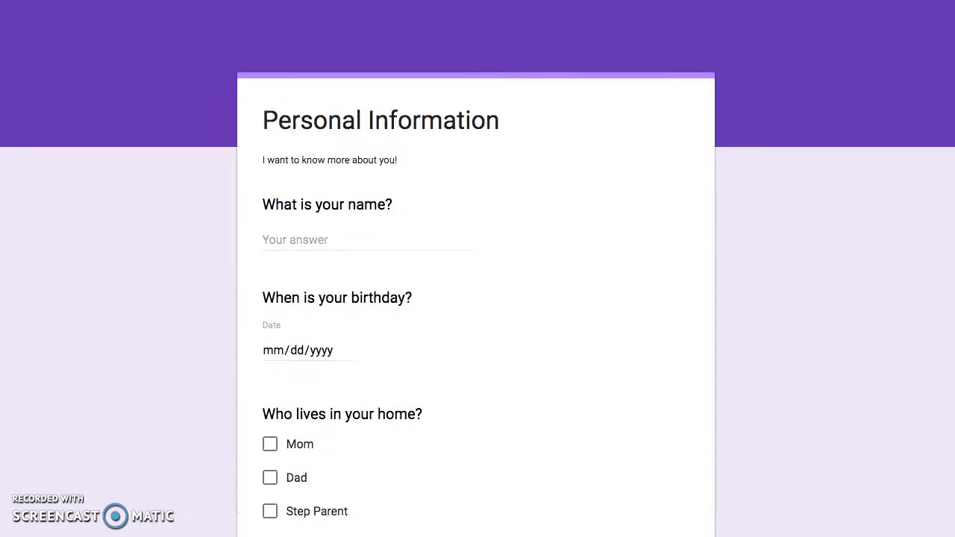
key(ctrl+shift+Tab)
scroll(527, 238, down, 1)
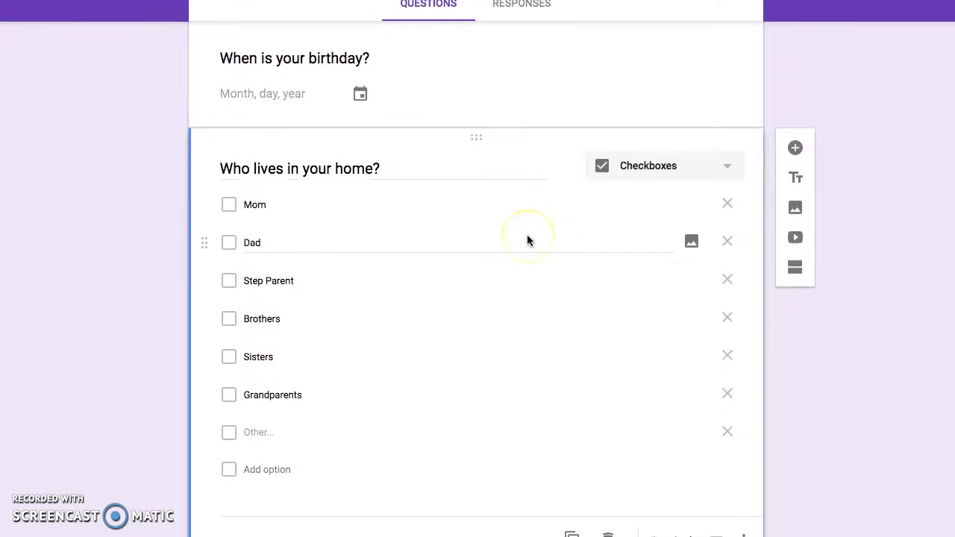
Step: Add a blank multiple-choice question below the home question, and try out a title and description block before deleting it
click(794, 158)
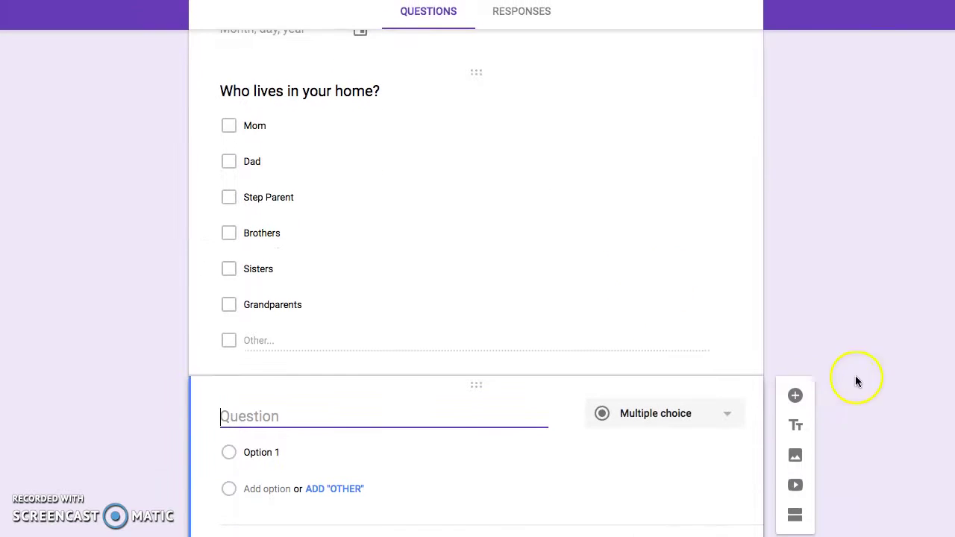
click(795, 422)
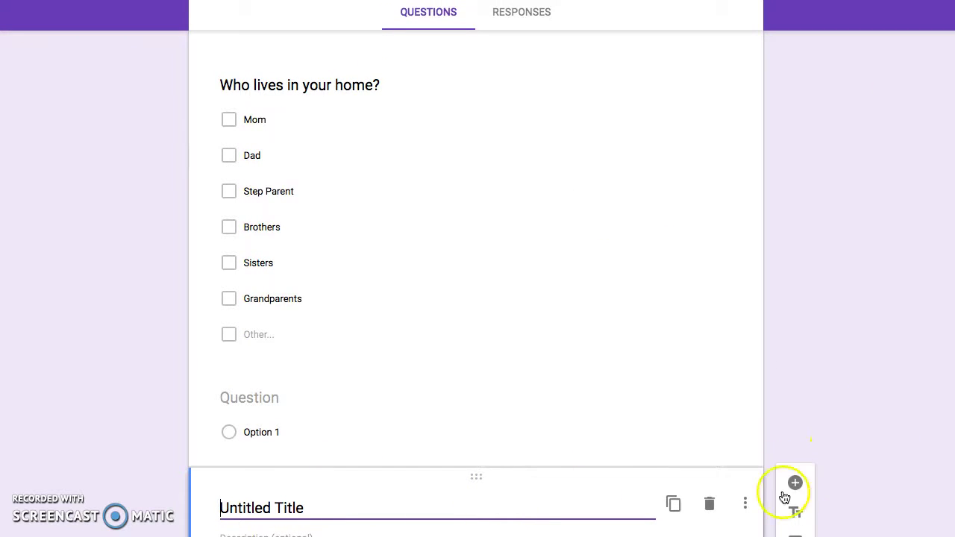
click(707, 508)
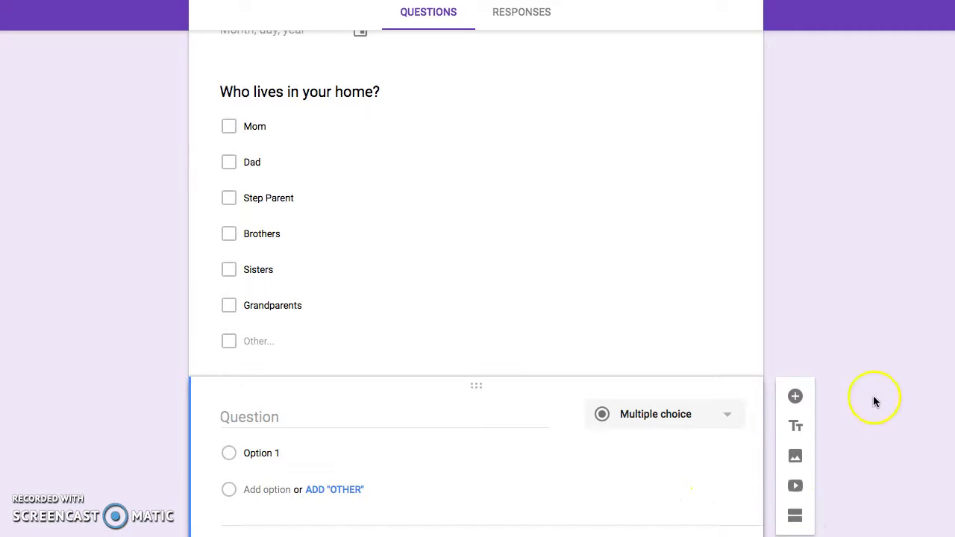
Step: Search Google images for "transportation", insert the blue scooter picture and title it "How do you get around?"
click(794, 456)
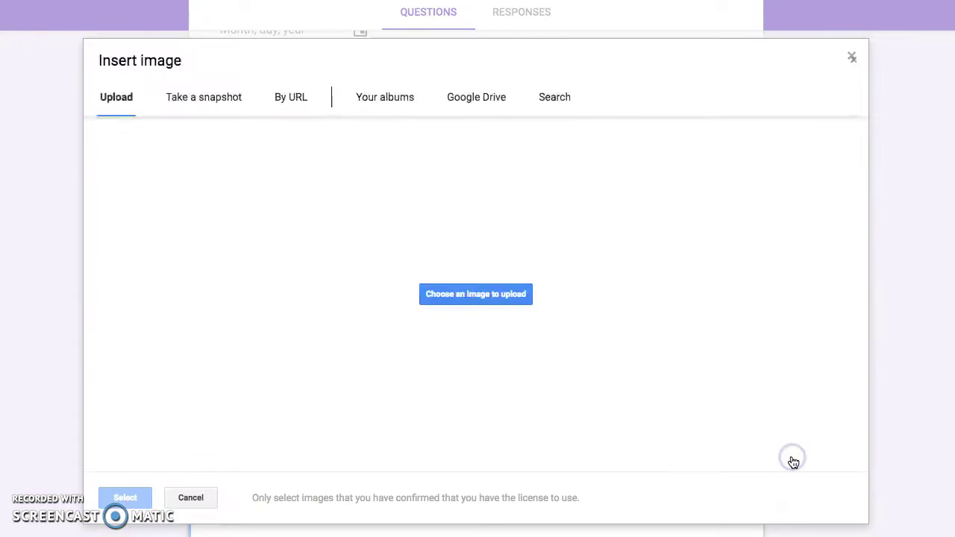
click(564, 98)
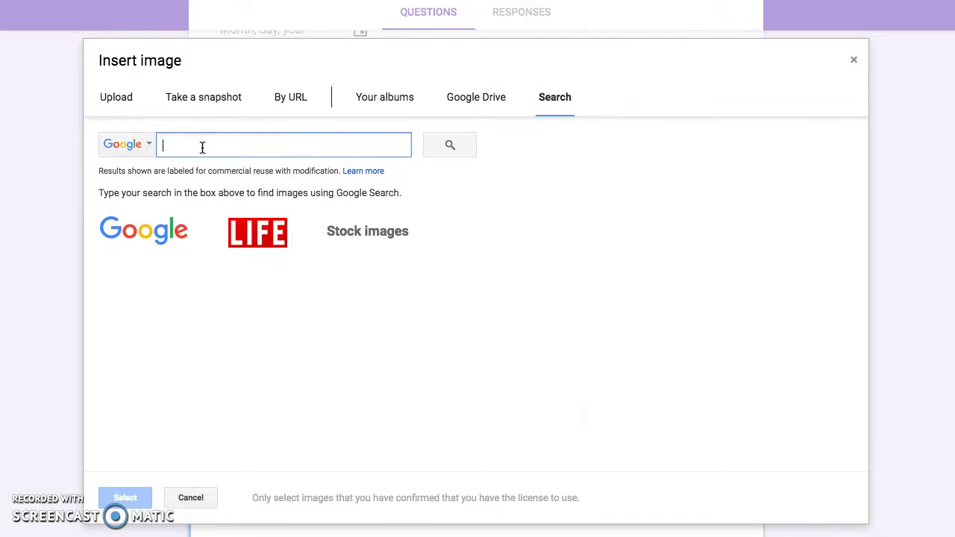
text(transportation)
key(Return)
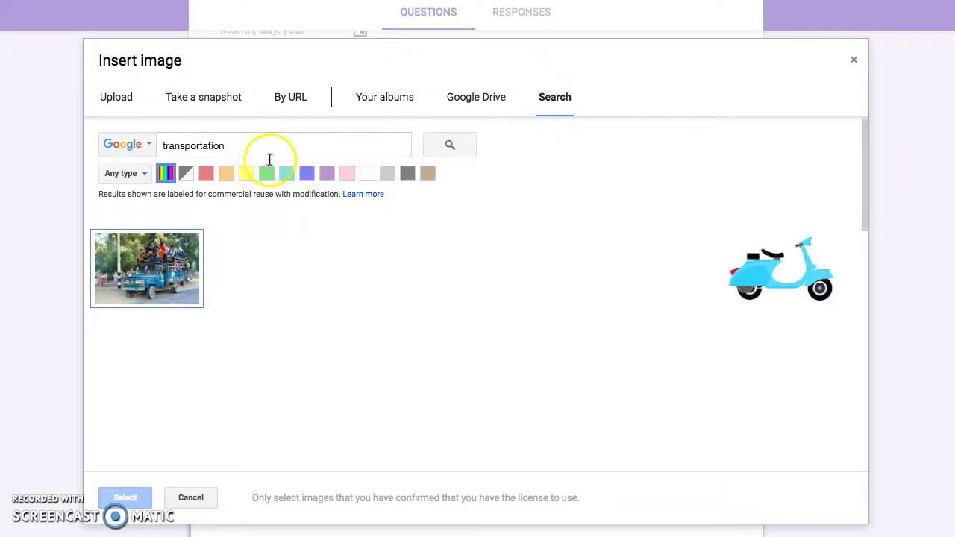
scroll(646, 354, down, 4)
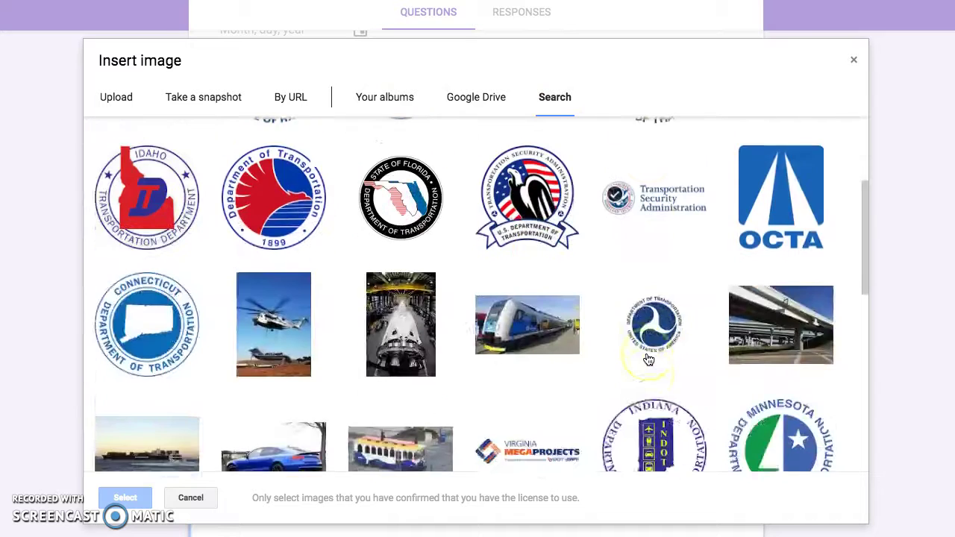
scroll(648, 360, up, 2)
click(780, 175)
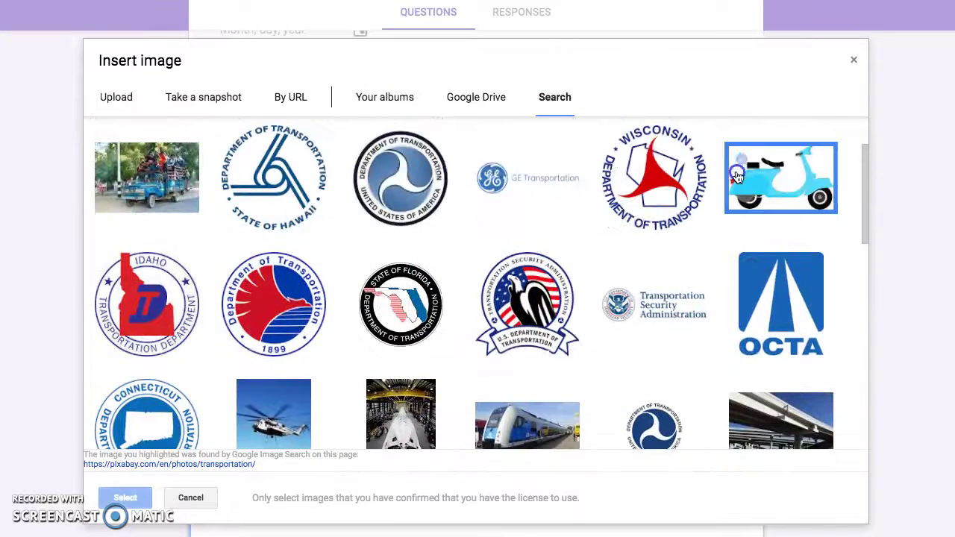
click(136, 503)
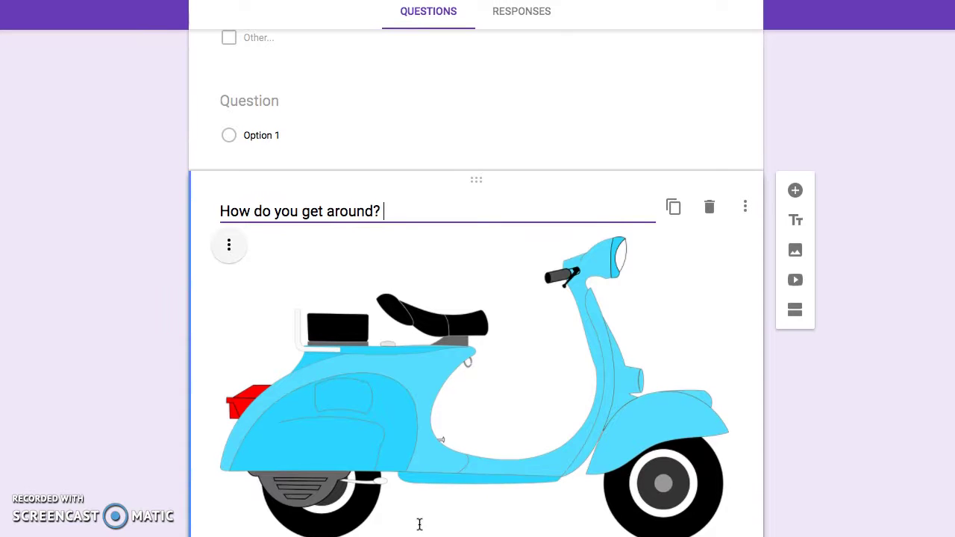
Step: View the scooter image's alignment options and shrink the image to about two-thirds of its width
click(229, 246)
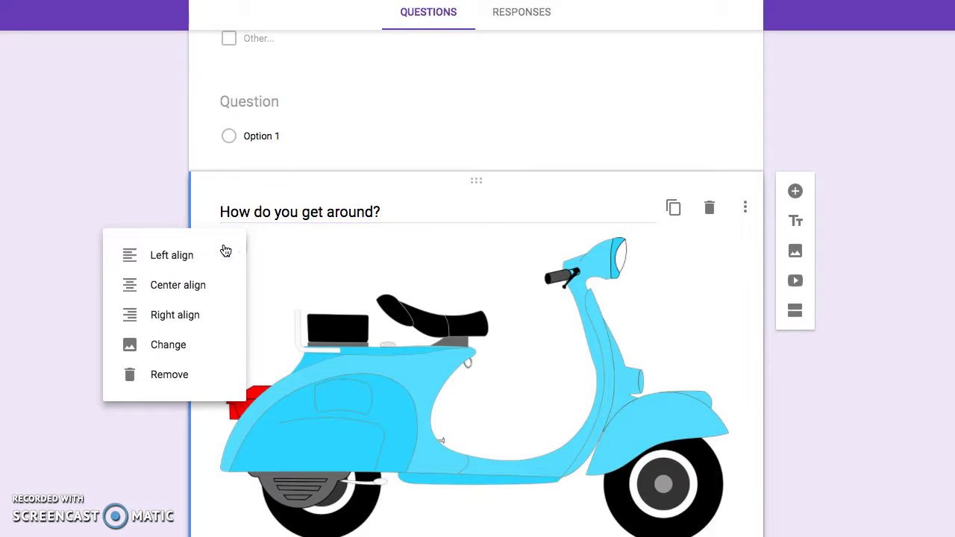
click(515, 455)
drag(729, 535, 574, 380)
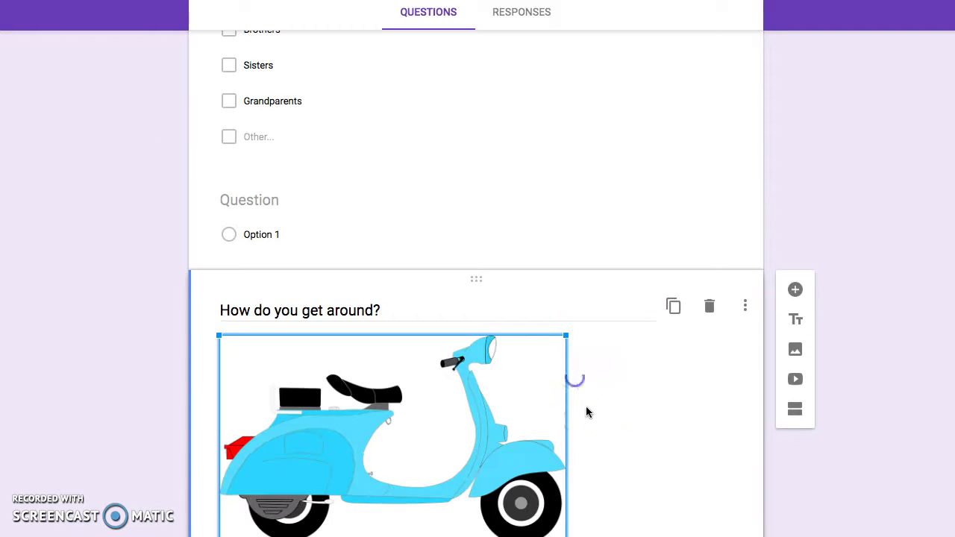
click(746, 308)
click(746, 308)
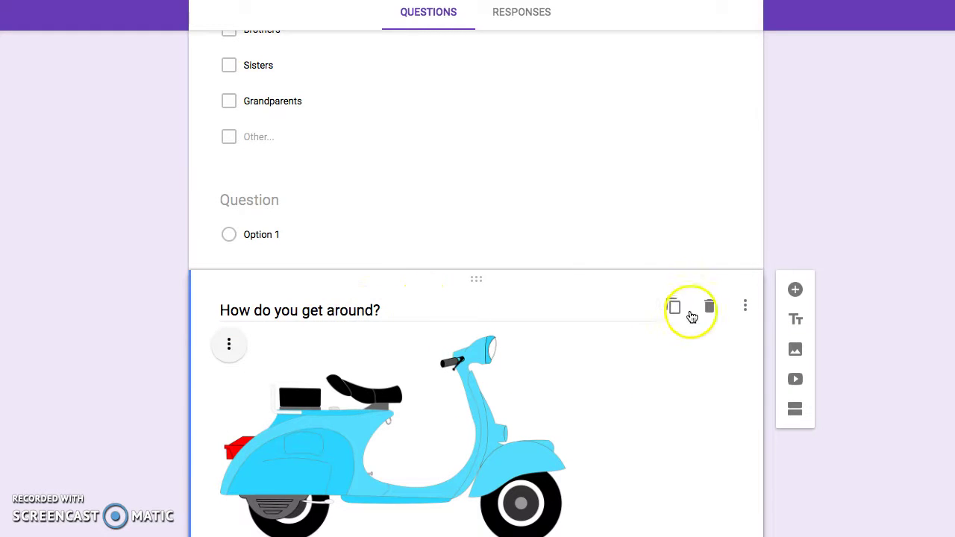
Step: Clear the scooter image's title and delete the image block from the form
triple_click(344, 309)
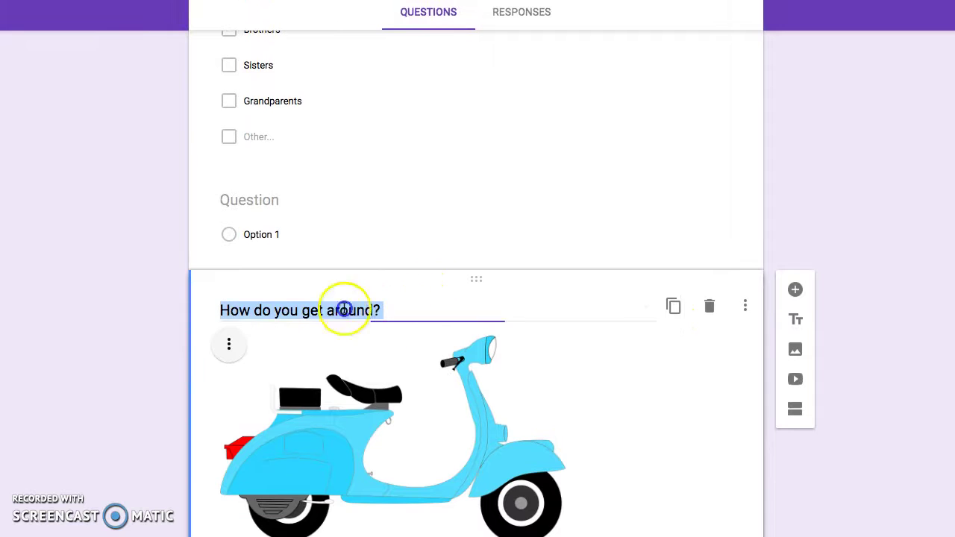
key(BackSpace)
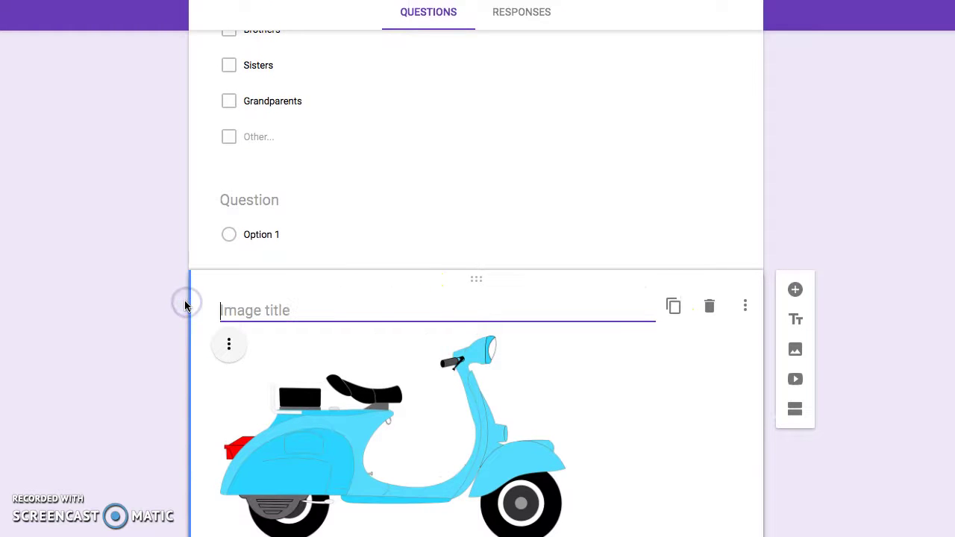
click(708, 308)
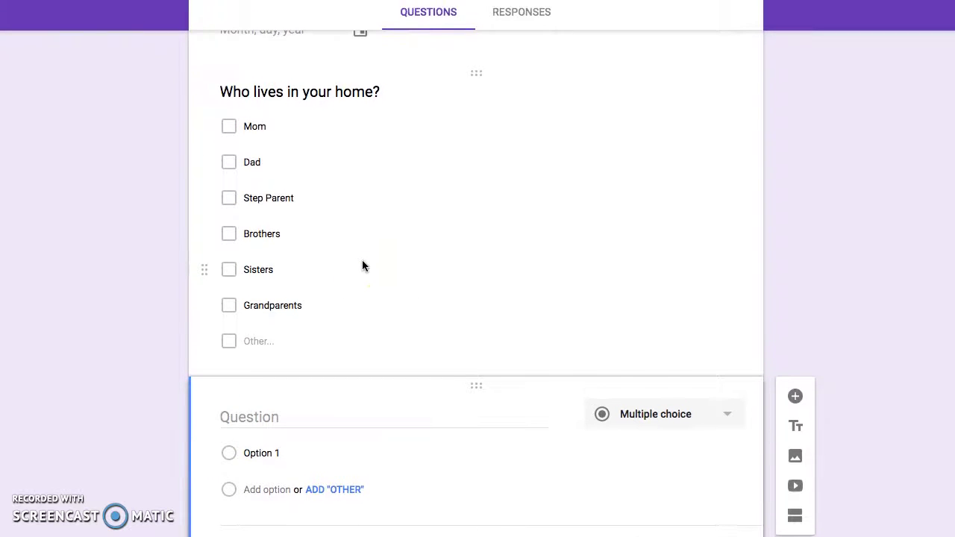
Step: Title the blank multiple-choice question "How do you get around?" and enter the options Car, Truck, Bike, Bus and Walk
click(311, 419)
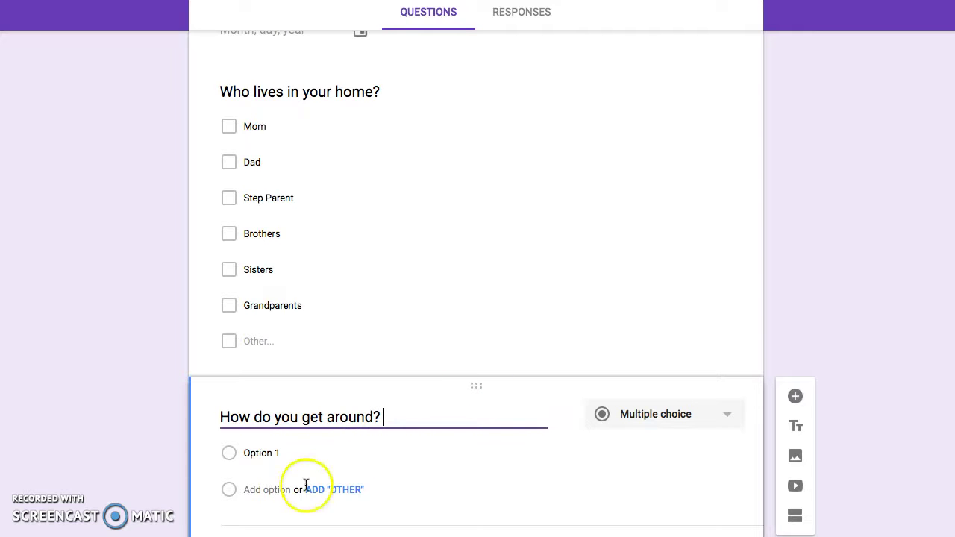
click(308, 451)
text(V)
key(BackSpace)
text(Car)
key(Return)
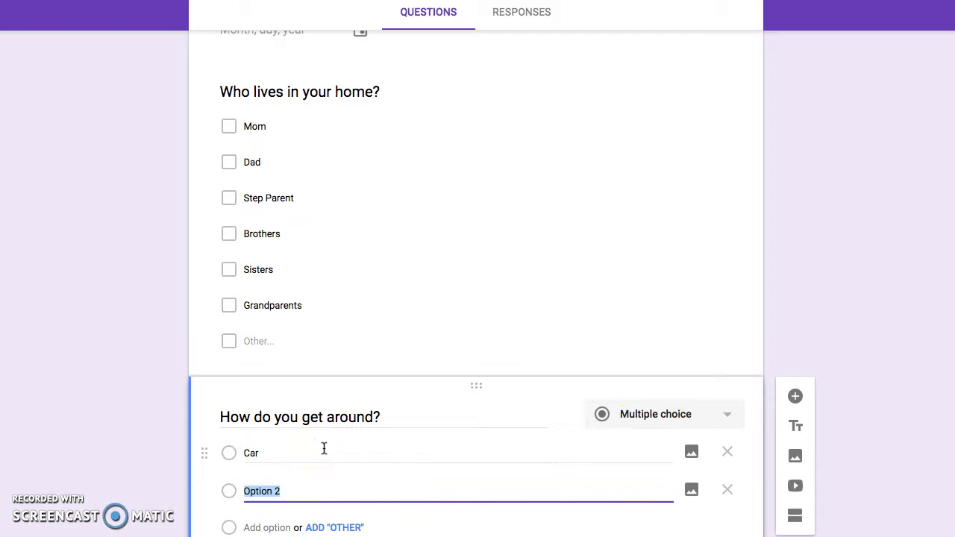
text(Truck)
key(Return)
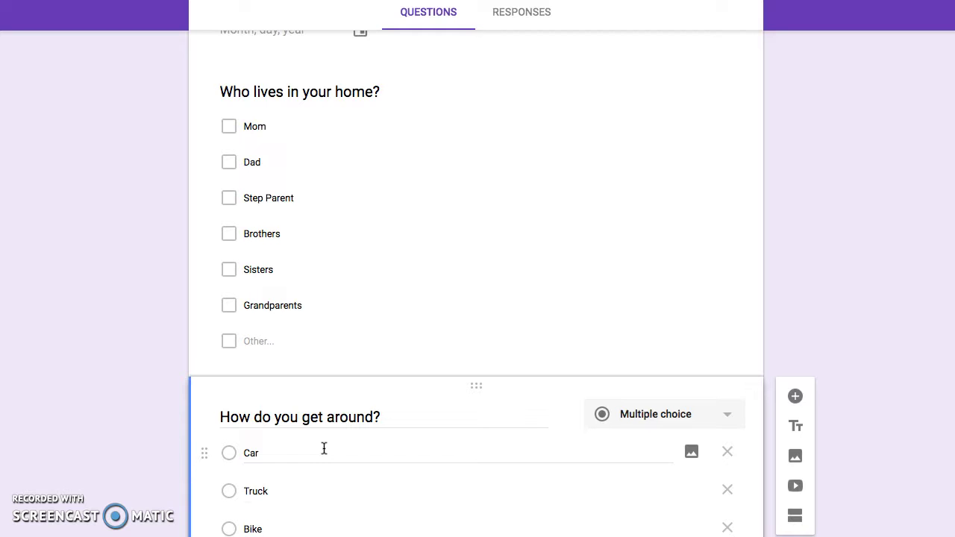
Step: Add an "Other" option to the "How do you get around?" question
scroll(323, 448, down, 2)
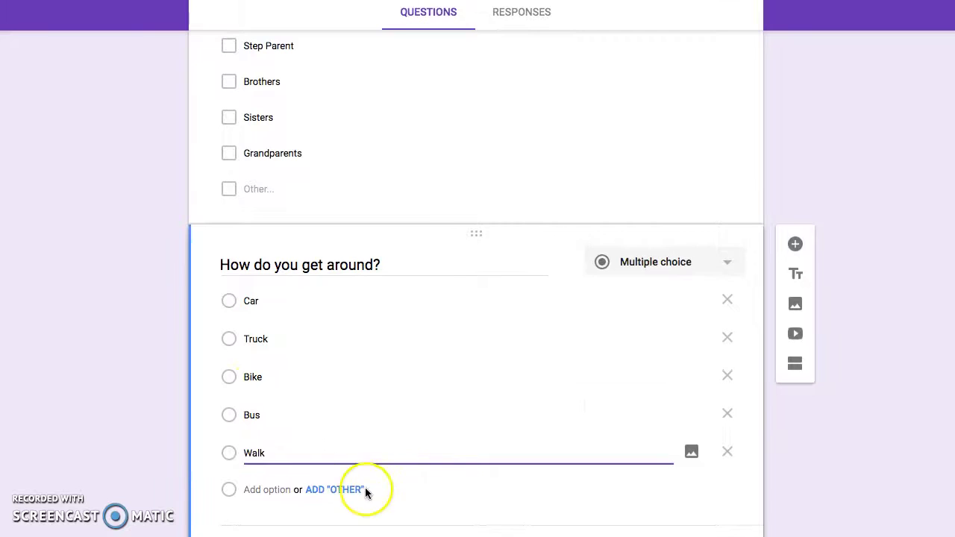
click(326, 490)
click(520, 405)
scroll(520, 405, up, 6)
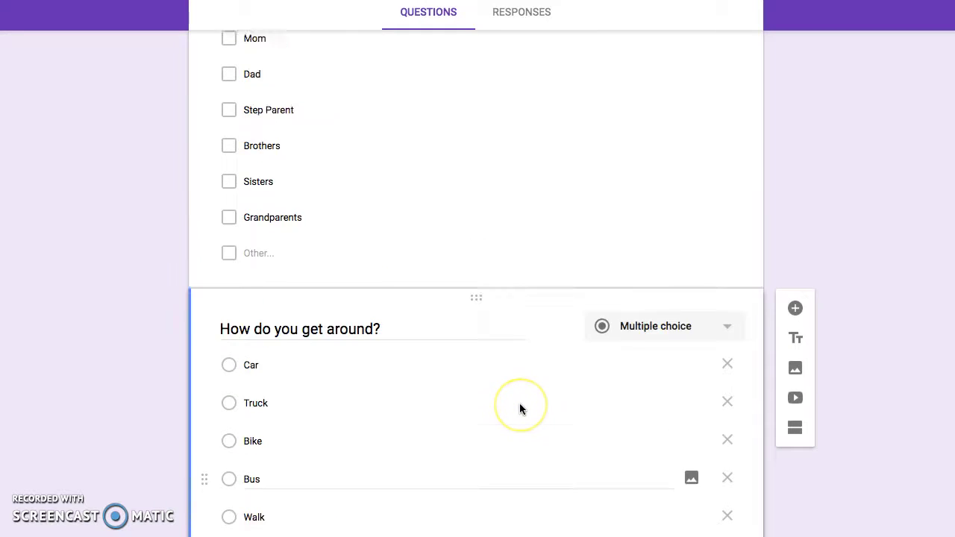
Step: Review the form's questions, open the image theme gallery and browse the Work and School themes
scroll(519, 409, down, 4)
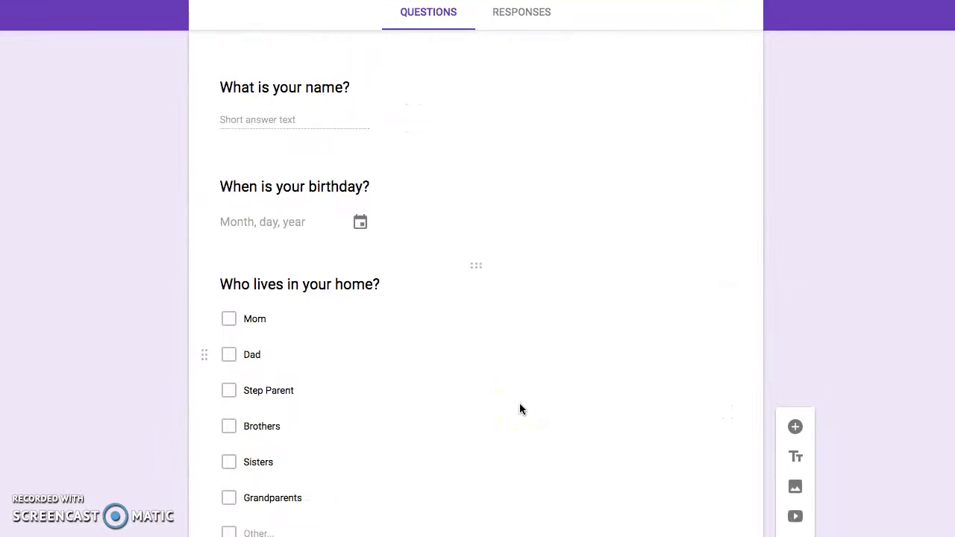
scroll(520, 409, up, 4)
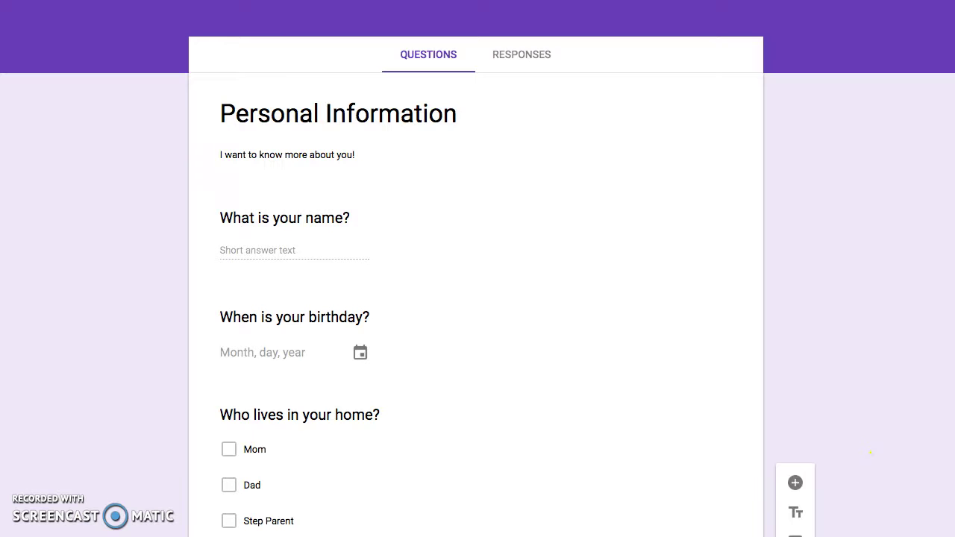
click(709, 531)
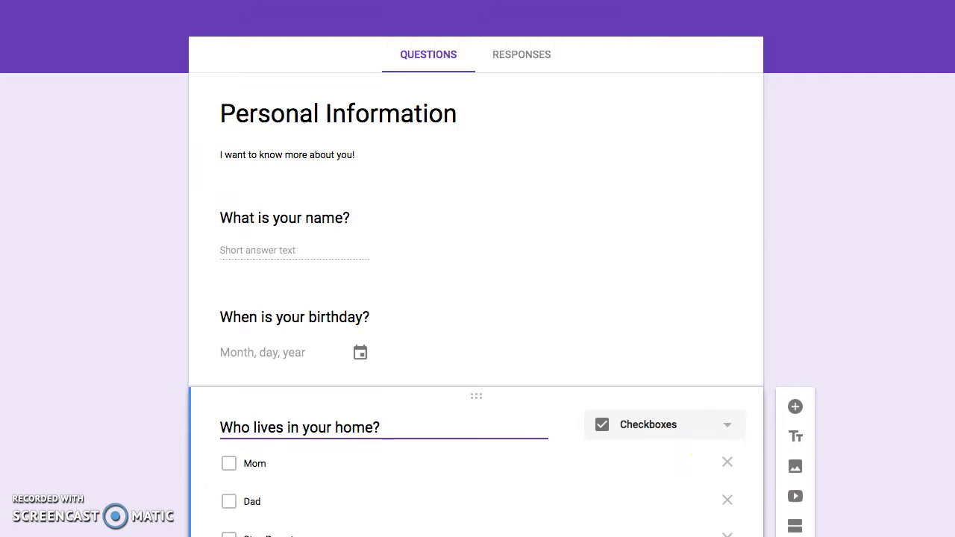
scroll(477, 299, up, 2)
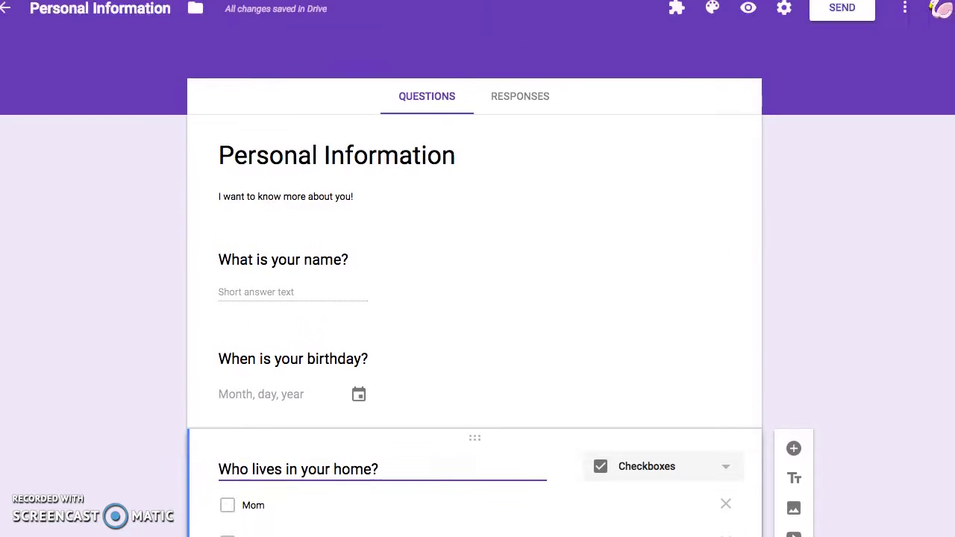
click(714, 34)
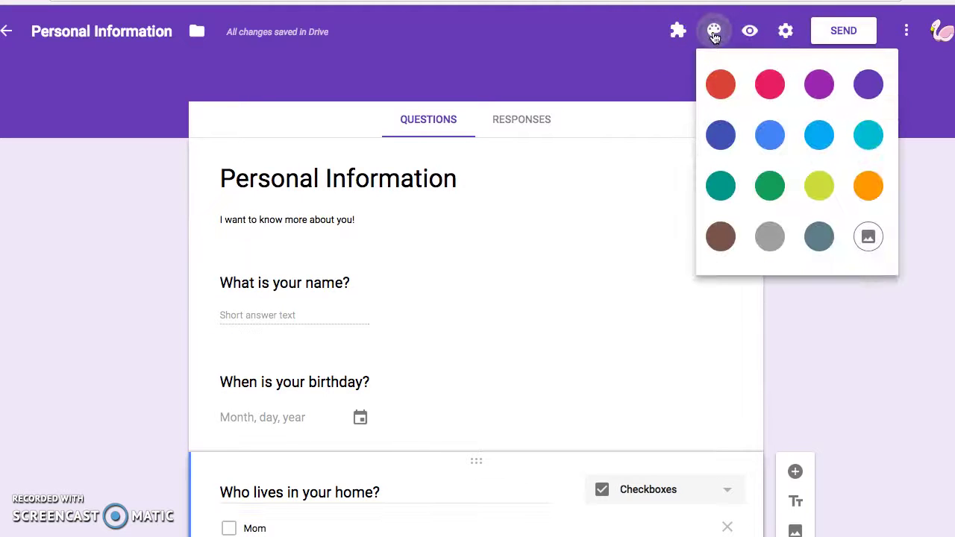
click(868, 237)
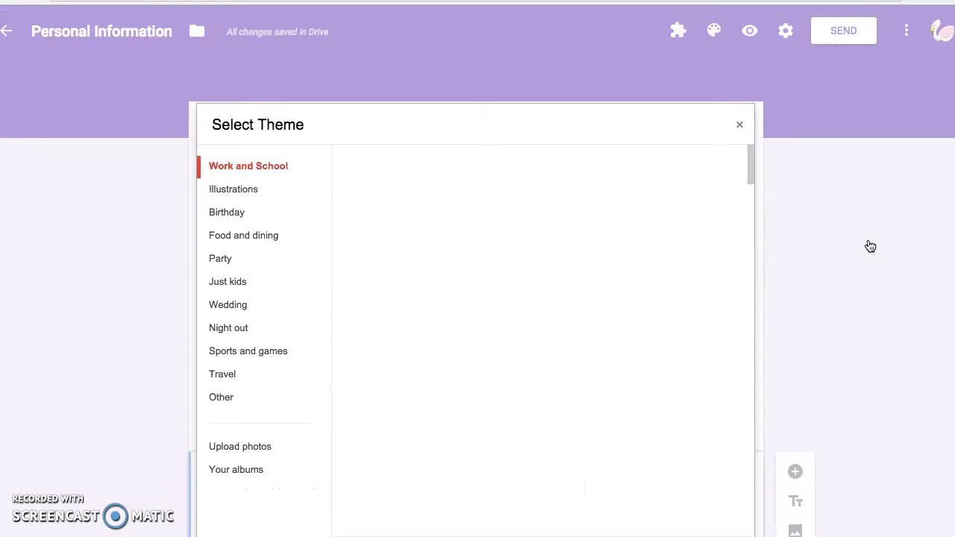
scroll(501, 292, down, 15)
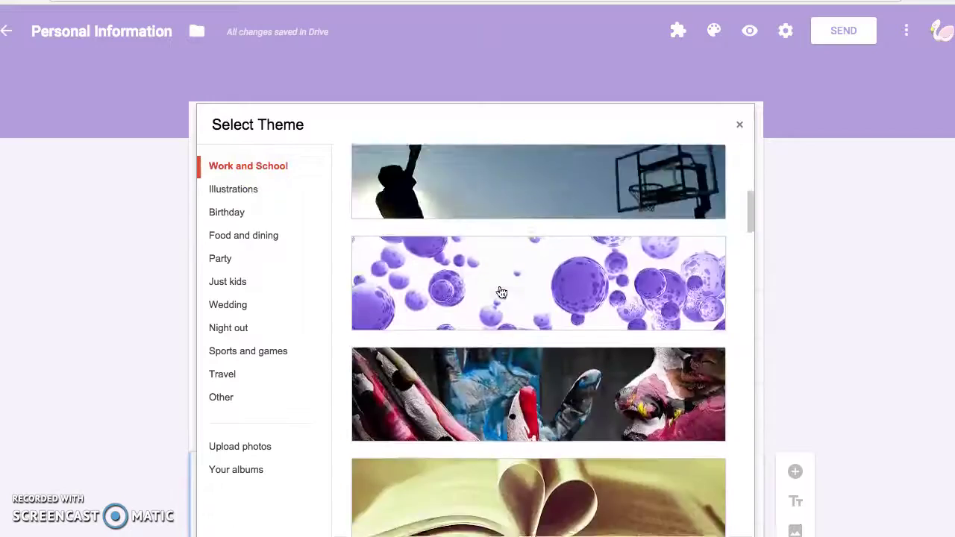
scroll(501, 292, down, 15)
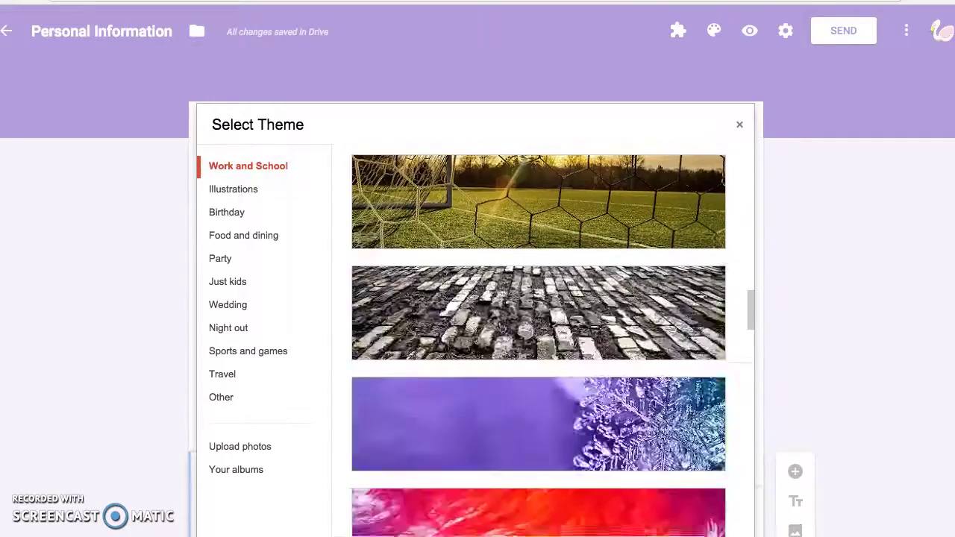
scroll(501, 292, down, 10)
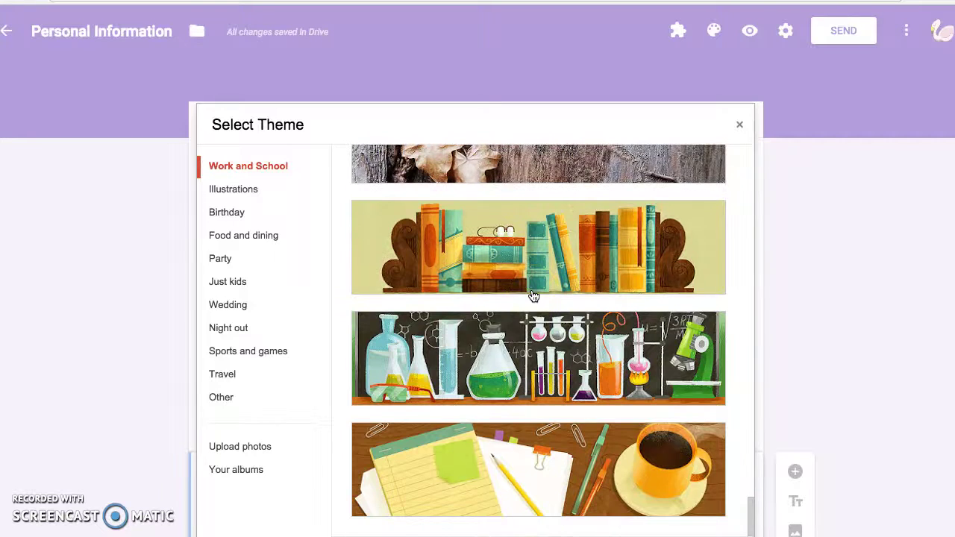
Step: Browse the Illustrations themes and apply the colourful balloons header from the Just kids category to the form
click(232, 186)
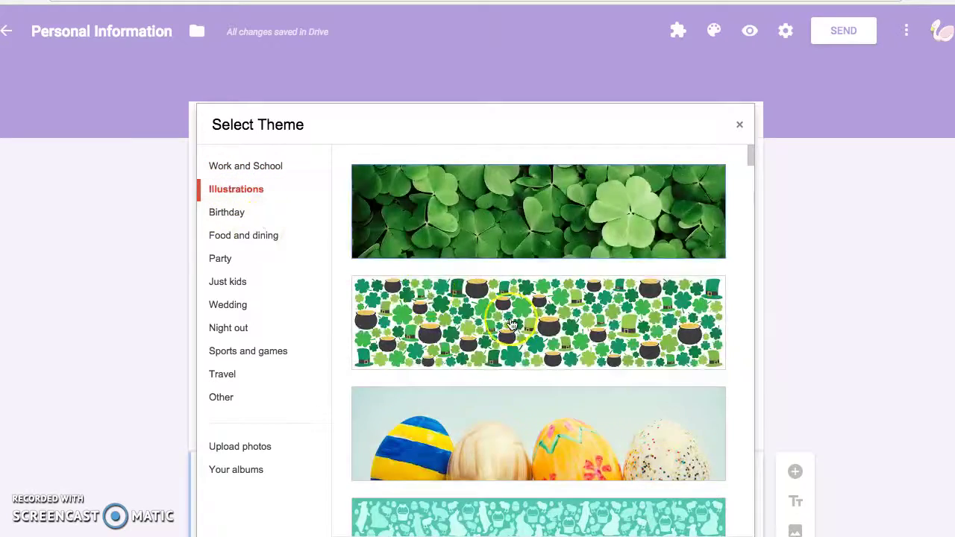
scroll(512, 323, down, 15)
scroll(512, 324, down, 20)
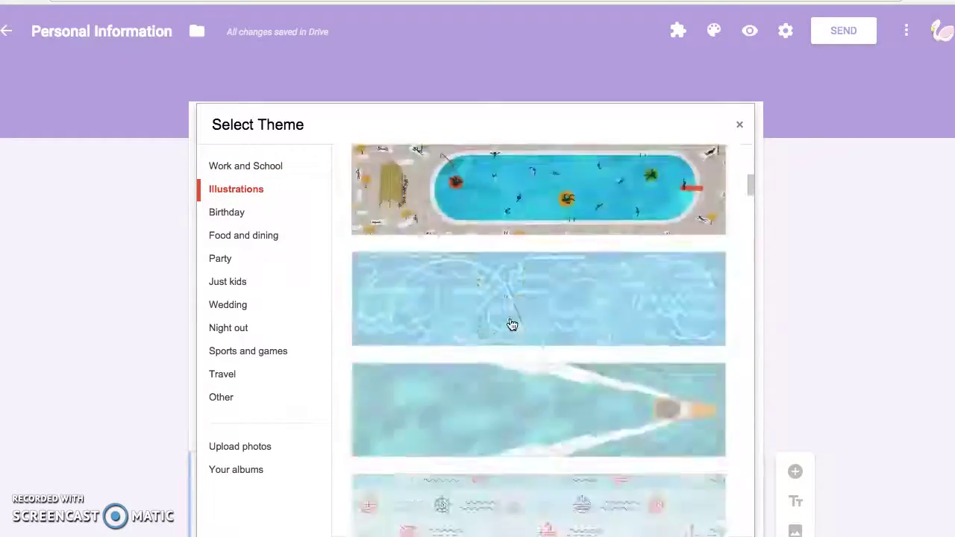
scroll(512, 324, down, 5)
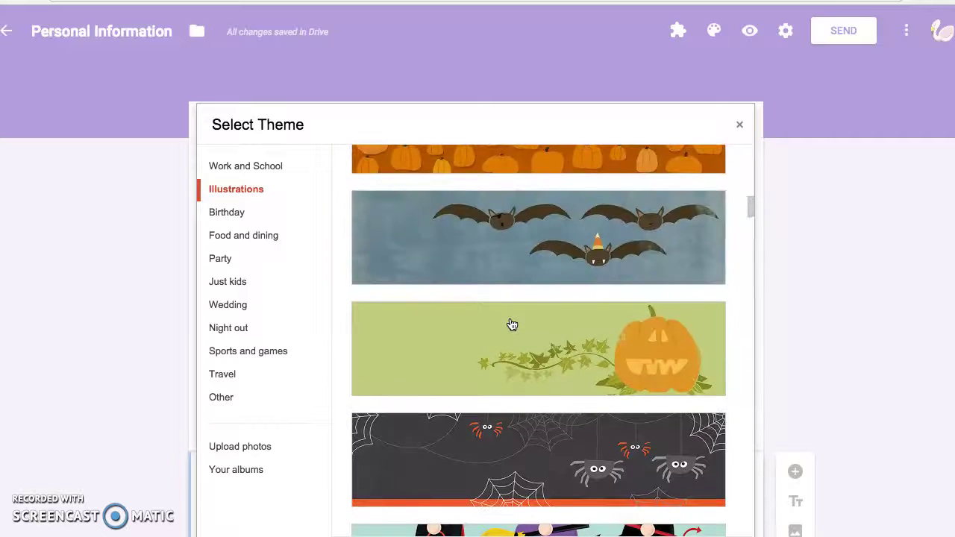
click(269, 283)
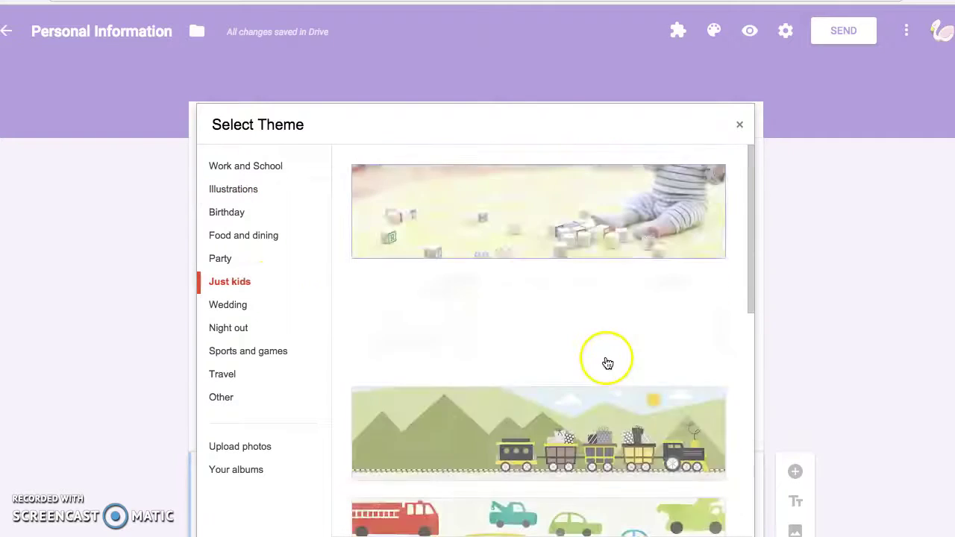
click(439, 369)
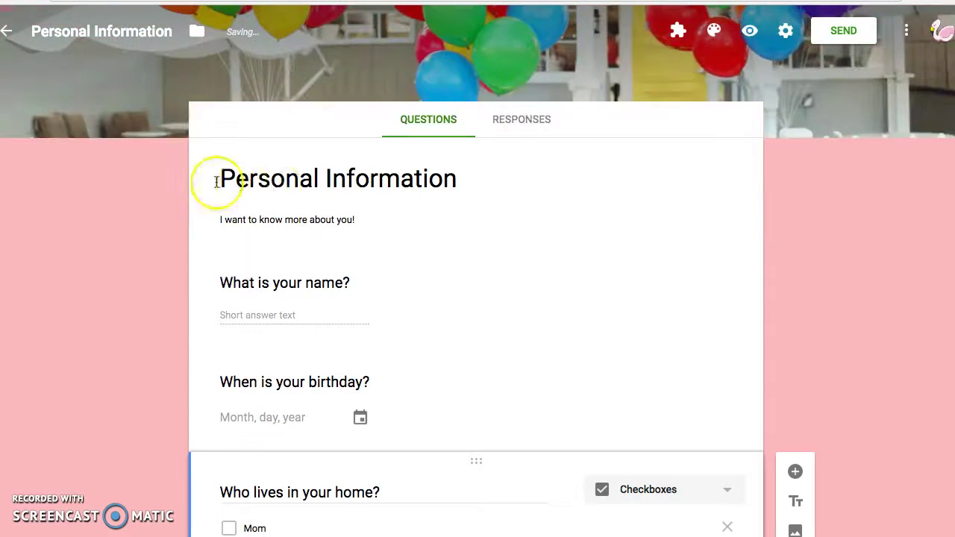
Step: Preview the form as respondents see it, look through its questions and close the preview
click(749, 33)
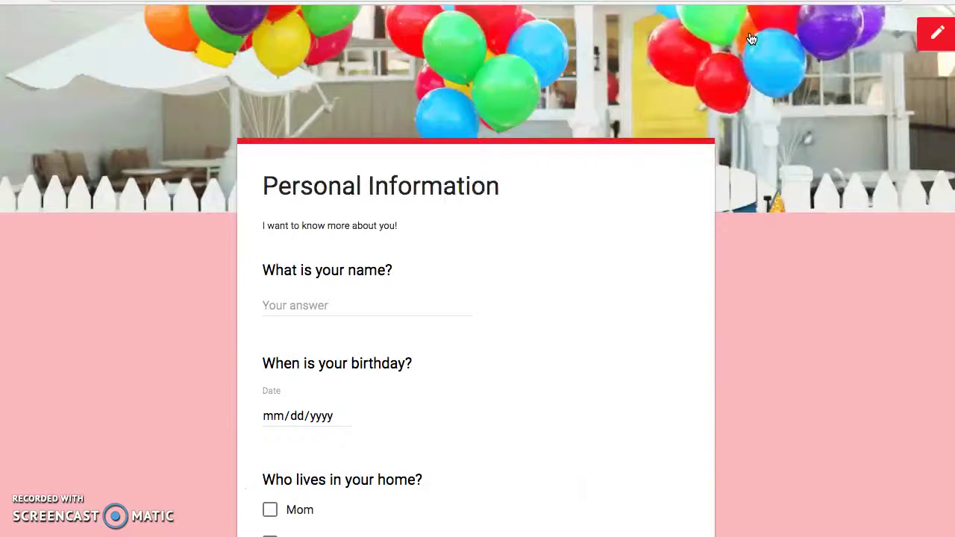
scroll(525, 312, down, 7)
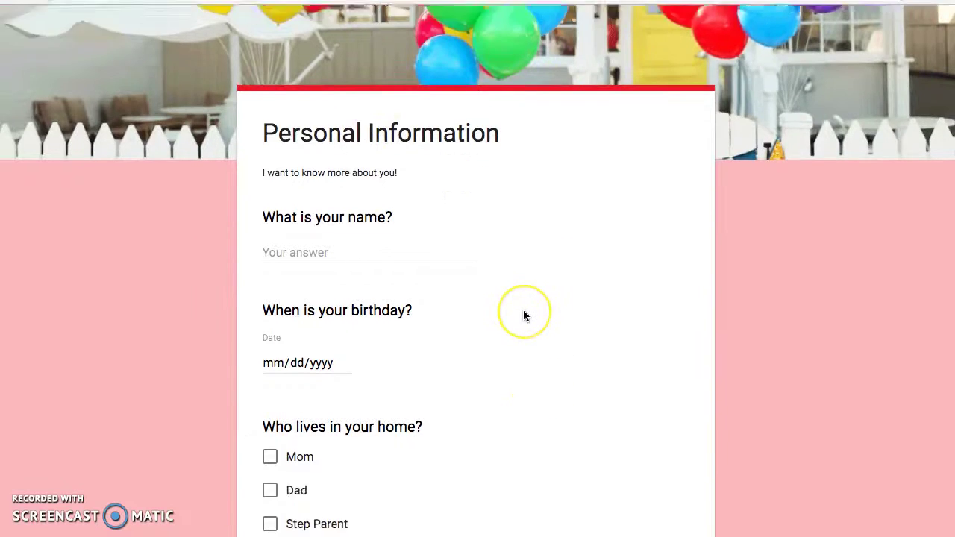
scroll(496, 373, up, 7)
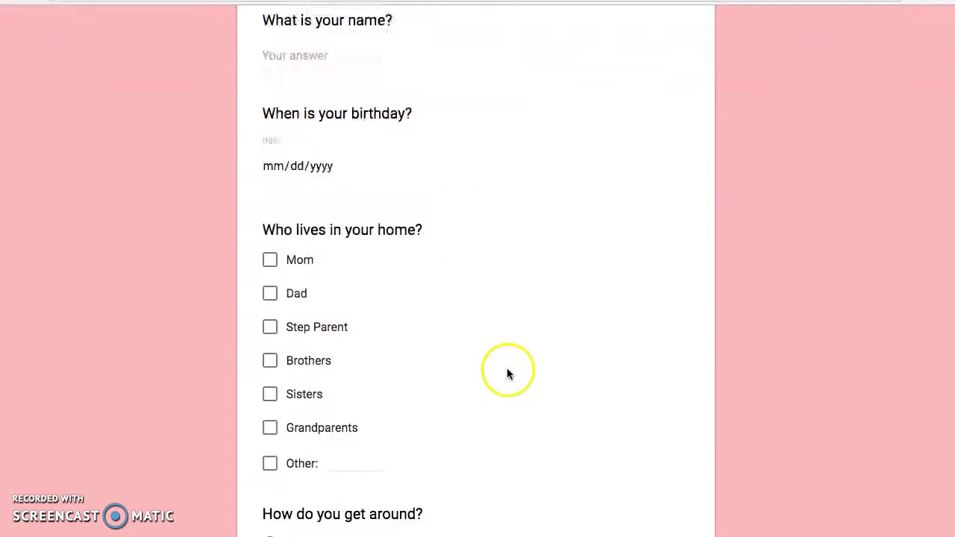
key(super+w)
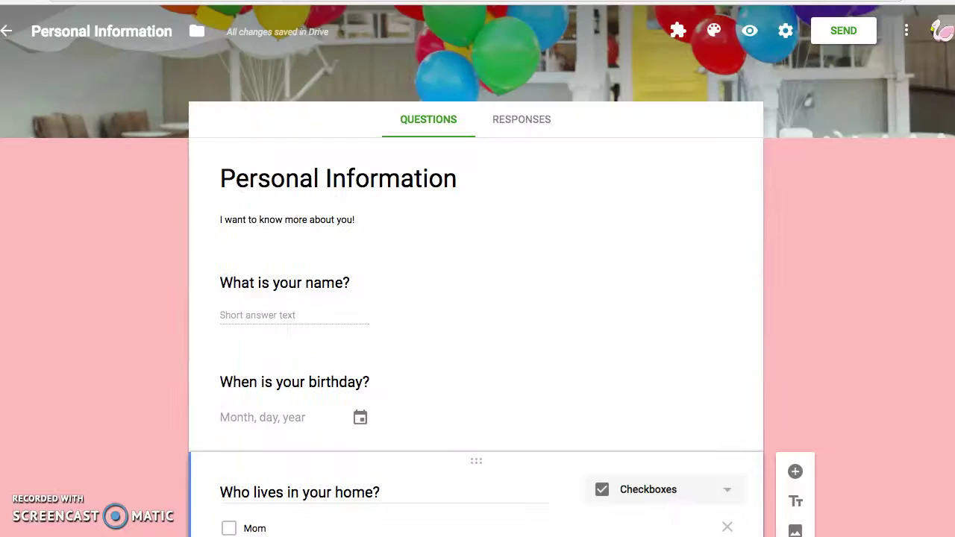
Step: Try Limit to 1 response and Collect email address in the form settings, clear both and enable Edit after submit
click(784, 33)
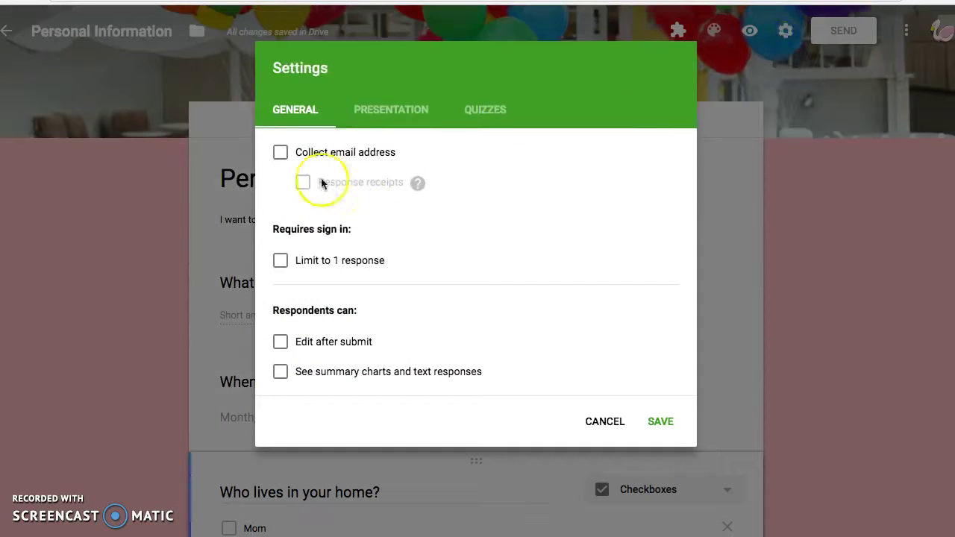
click(282, 262)
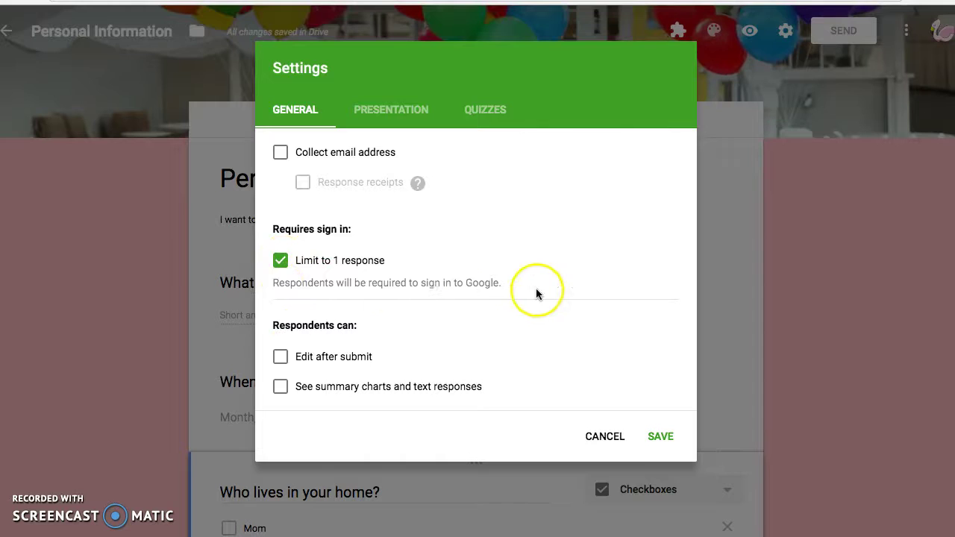
click(285, 264)
click(280, 153)
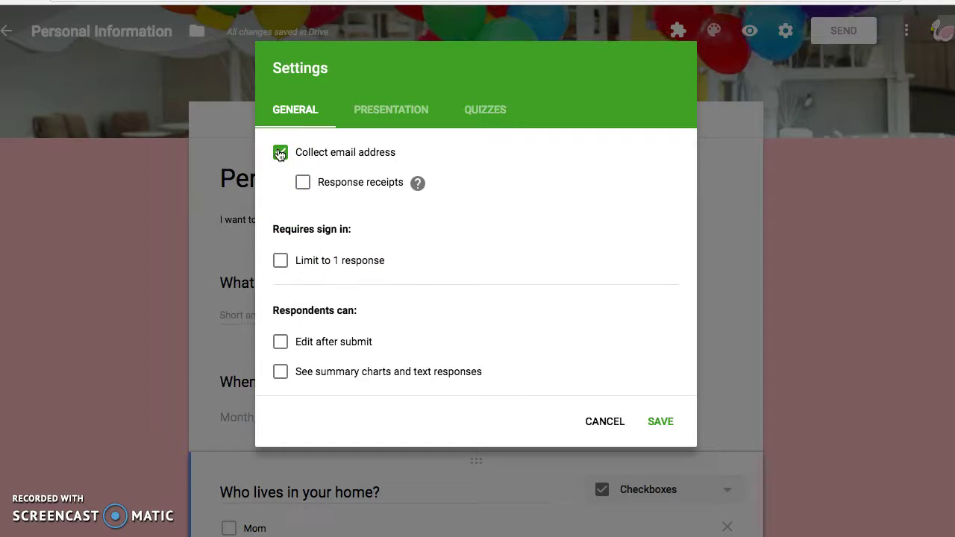
click(280, 153)
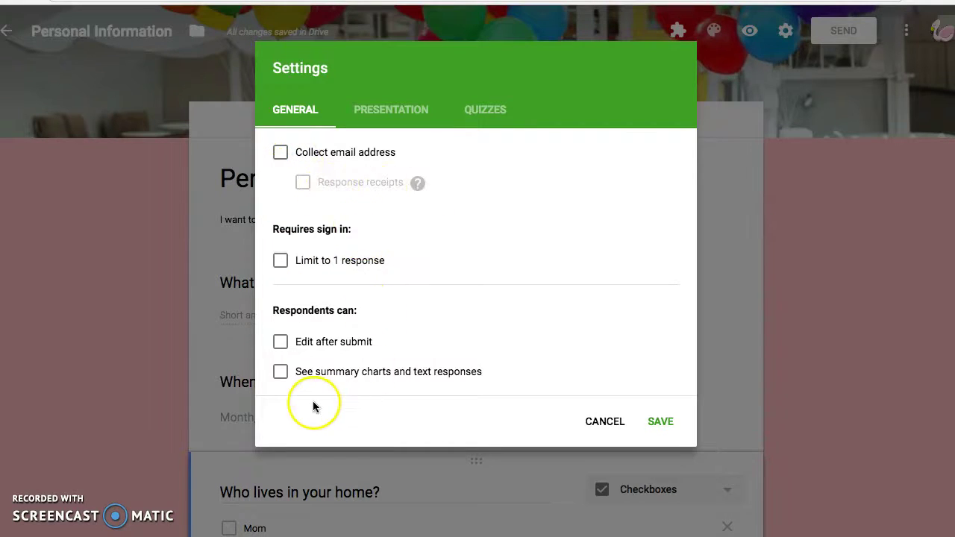
click(279, 343)
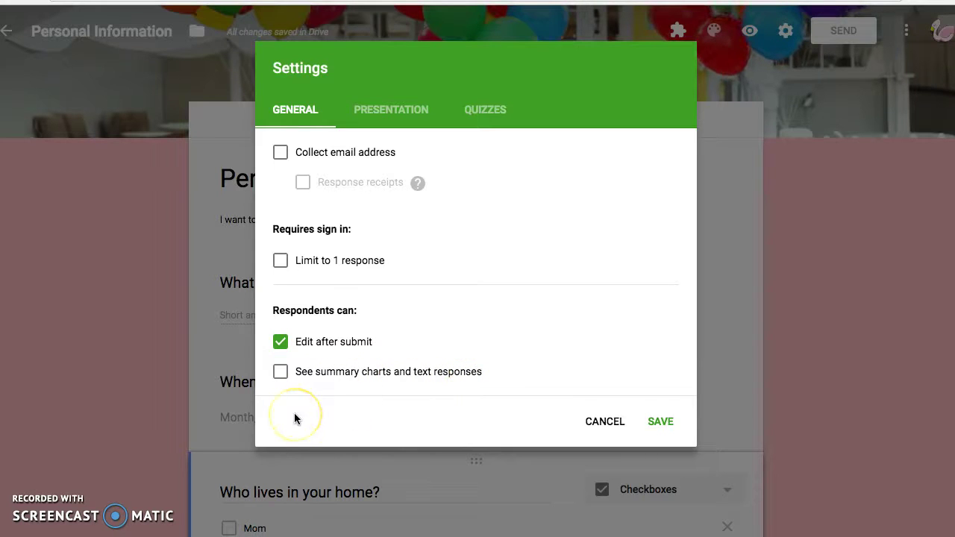
Step: Set the form's confirmation message to "Thank you!" and save the settings
click(376, 112)
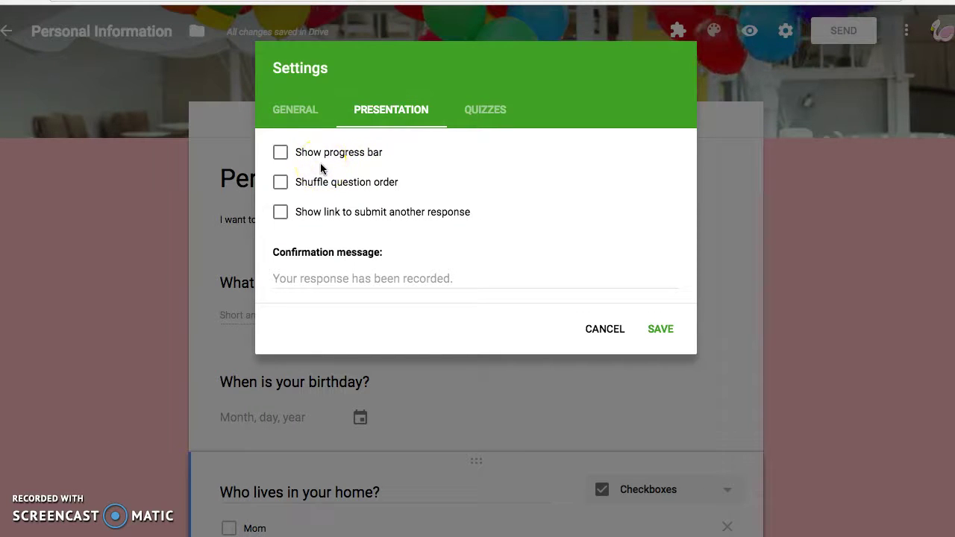
click(296, 277)
text(Thank you!)
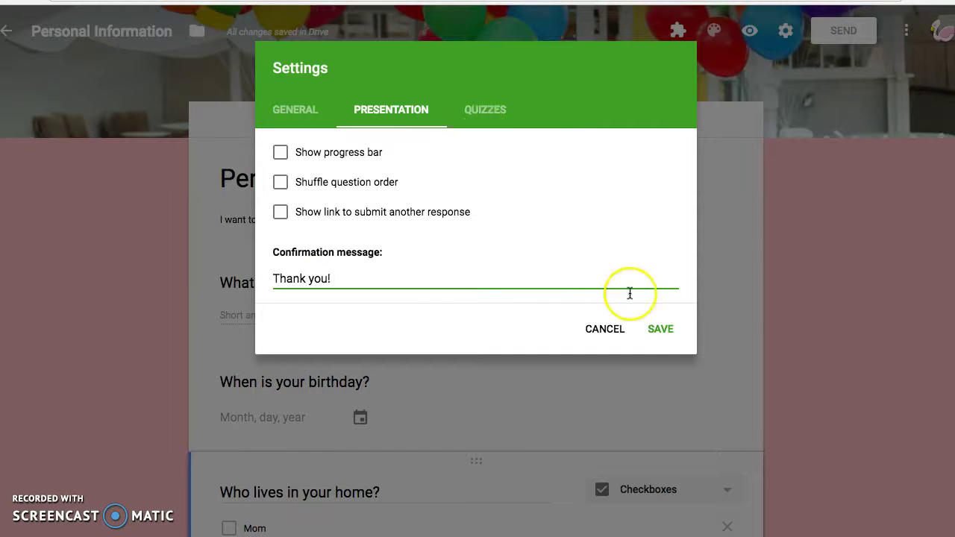
click(661, 331)
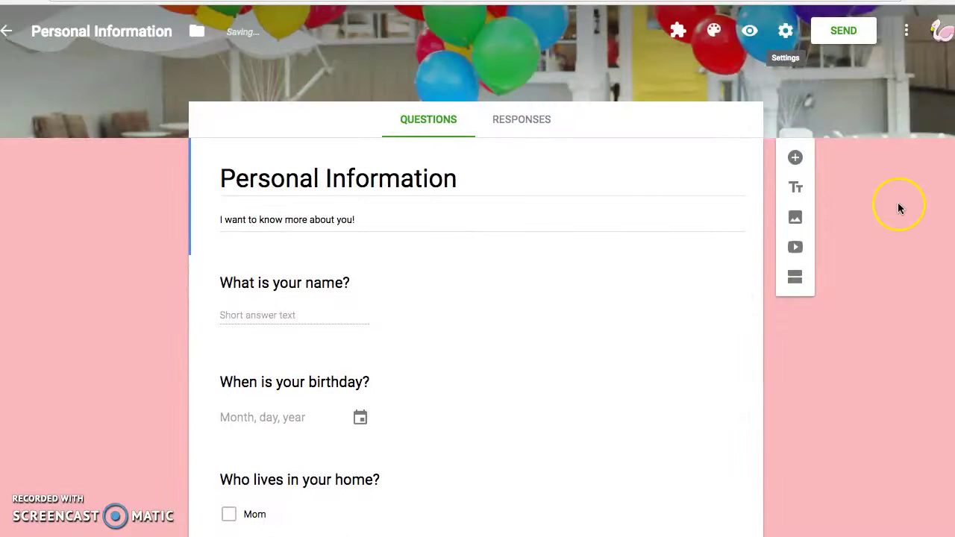
Step: Choose to send the form by link and shorten its URL
click(843, 31)
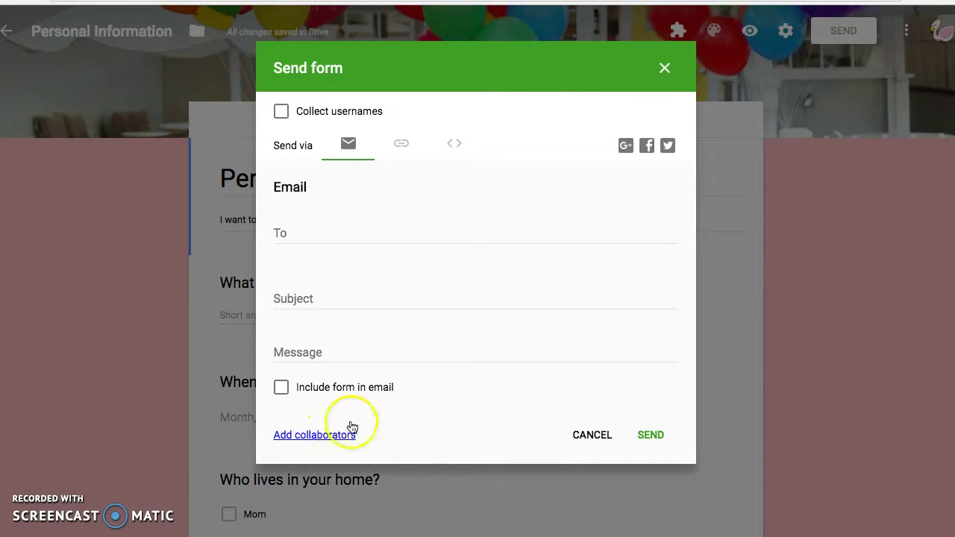
click(402, 143)
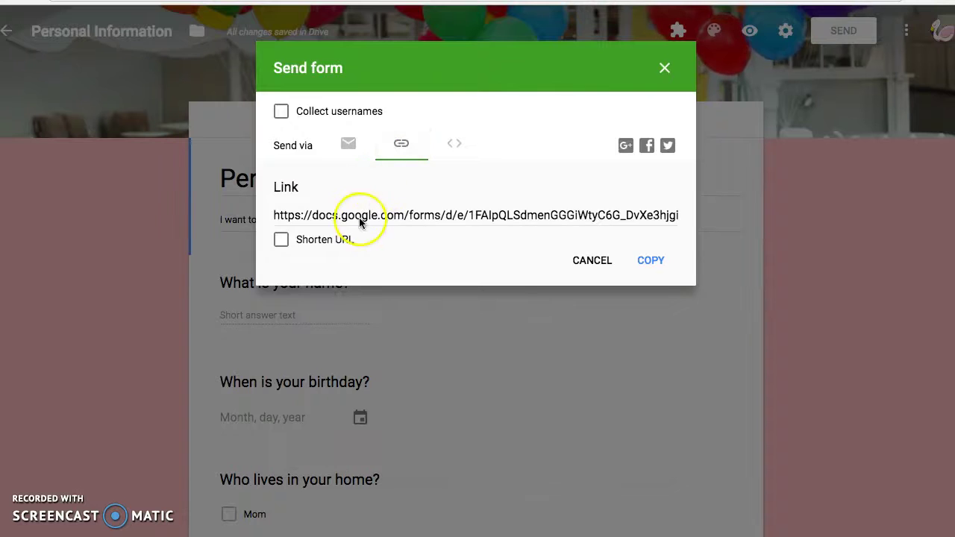
click(281, 239)
click(357, 220)
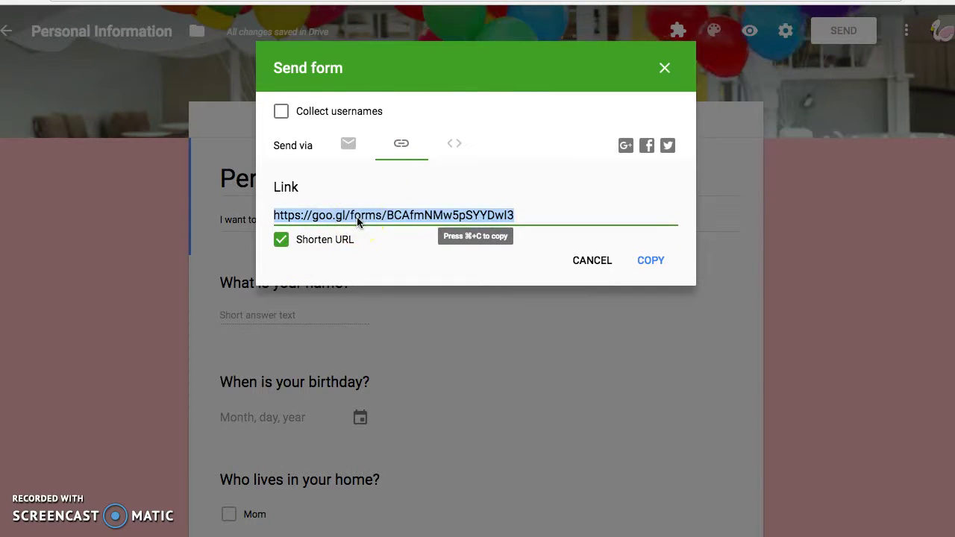
Step: View the form's Embed HTML code, return to the link option and copy the shortened link
click(457, 144)
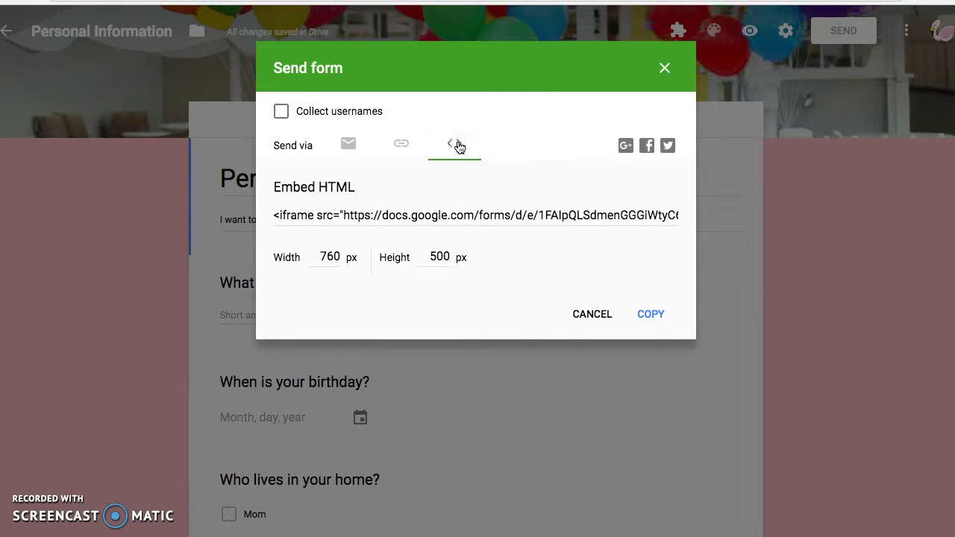
click(400, 149)
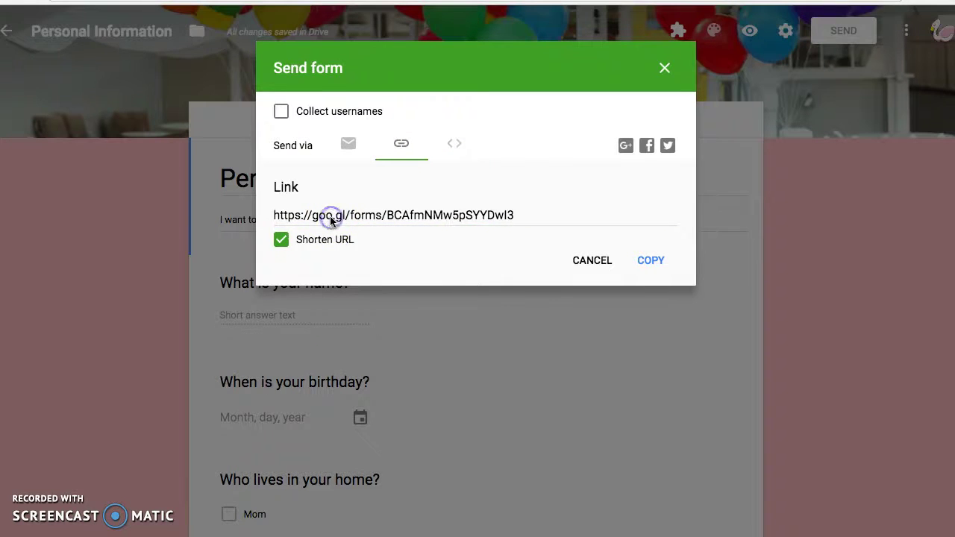
click(331, 221)
right_click(354, 215)
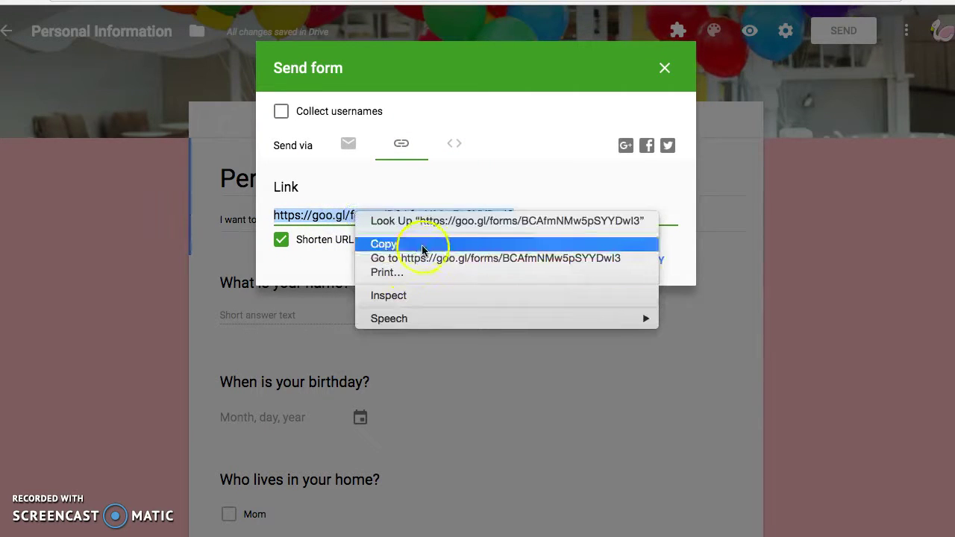
click(422, 249)
click(650, 261)
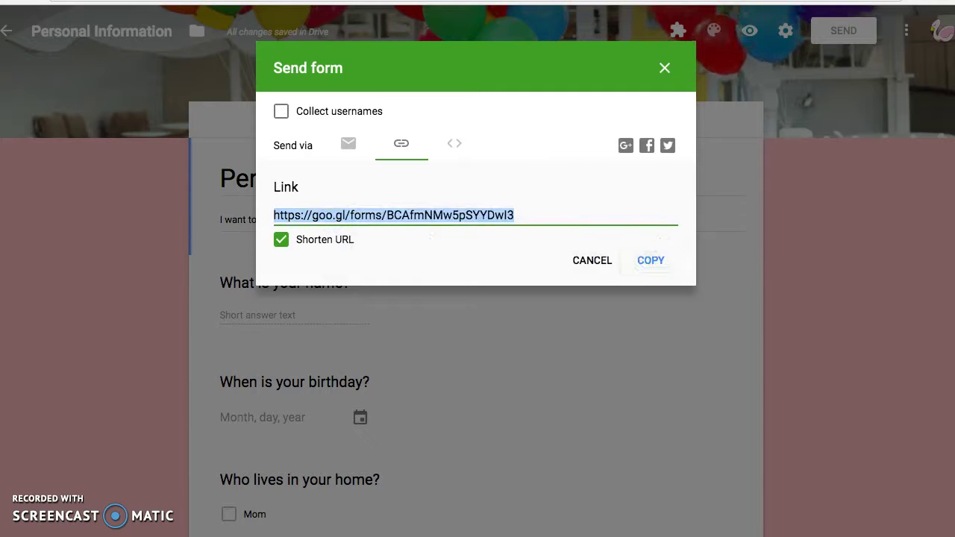
Step: Close the Send form dialog and view the form's responses
click(665, 68)
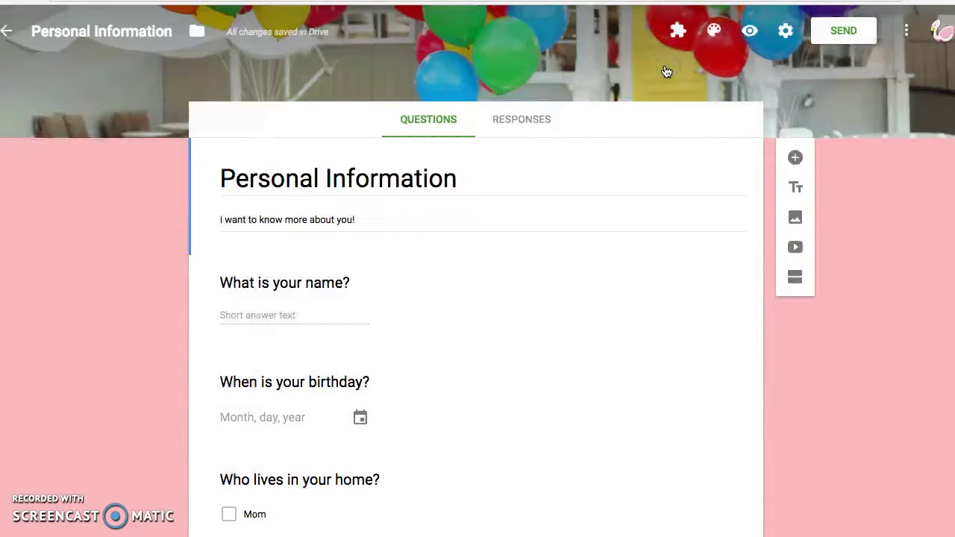
click(518, 121)
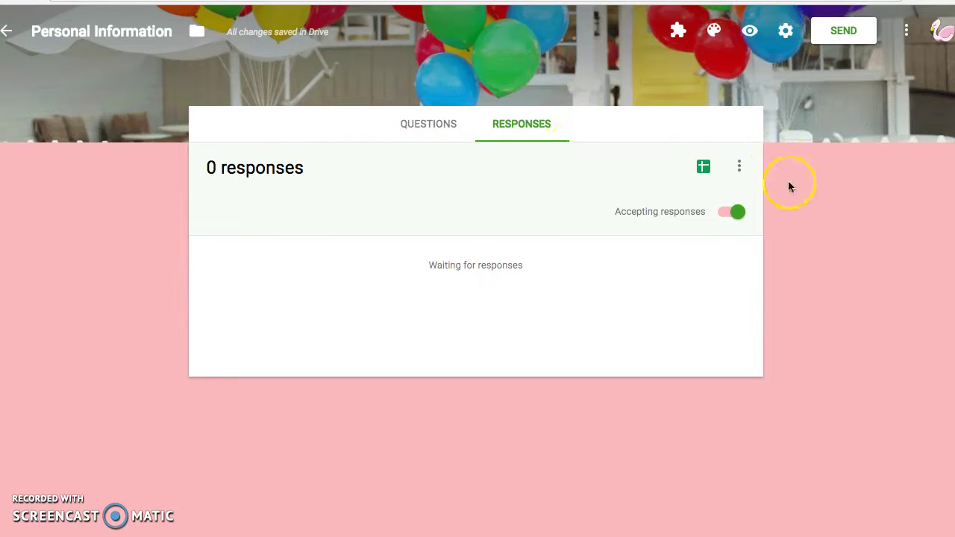
Step: Create a new spreadsheet as the form's response destination and return to the form
click(703, 168)
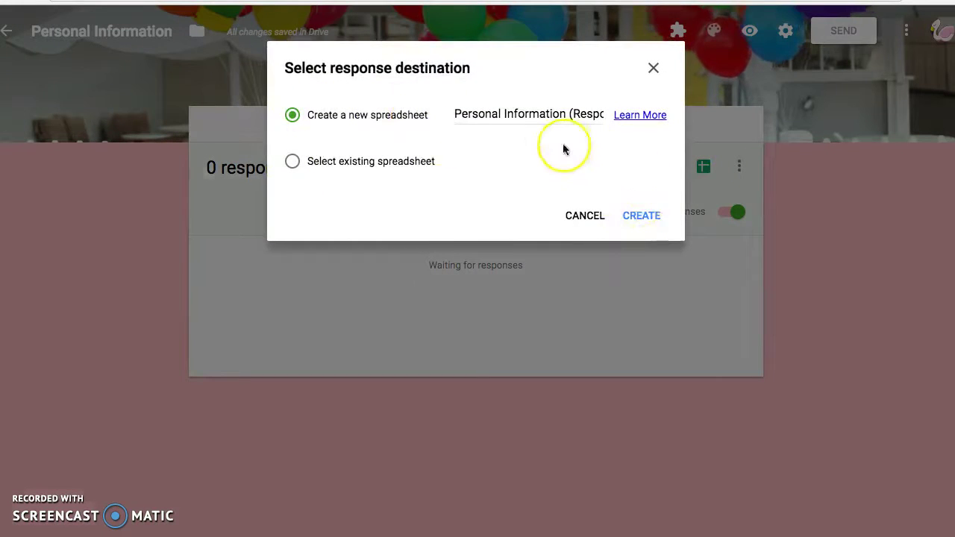
click(642, 216)
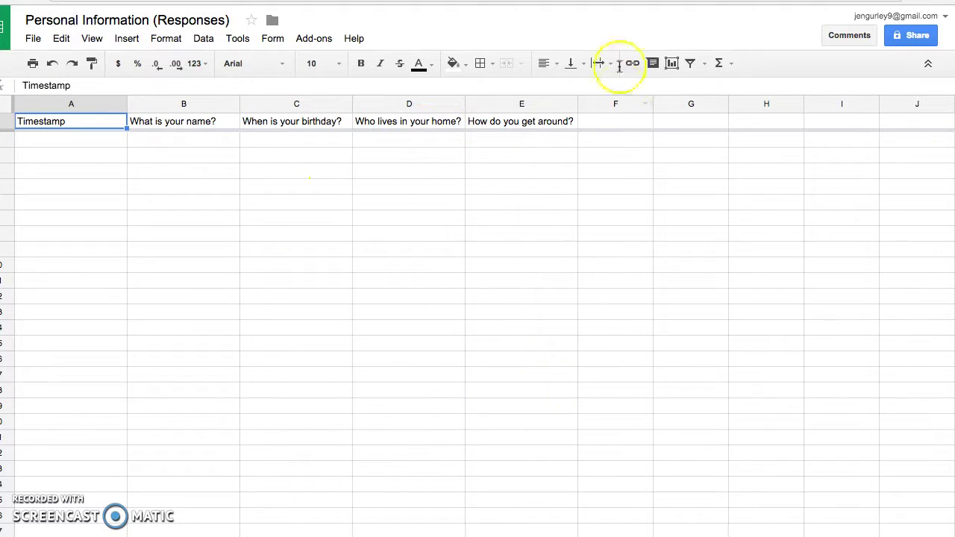
key(ctrl+shift+Tab)
Step: Turn accepting responses off and back on, and view the additional response options, including the CSV download
click(731, 212)
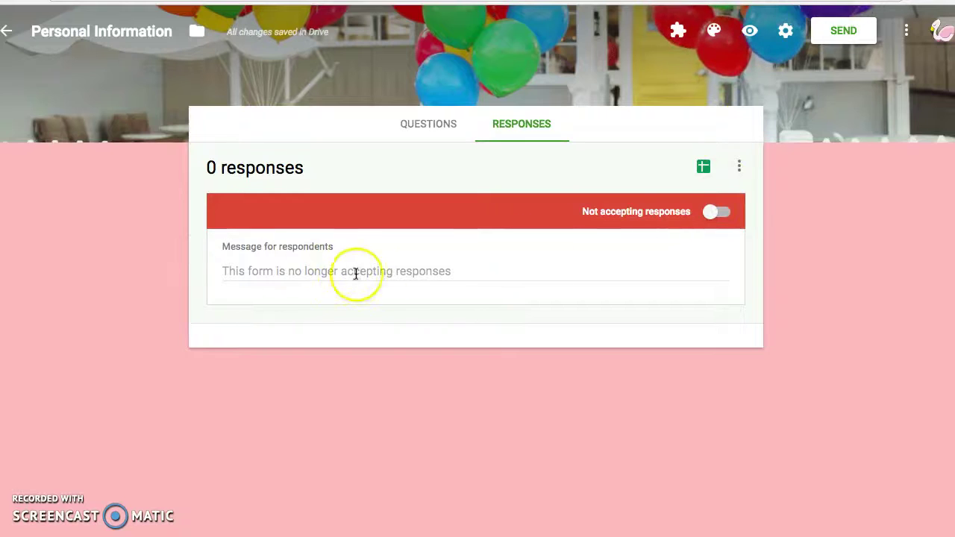
click(723, 212)
click(740, 166)
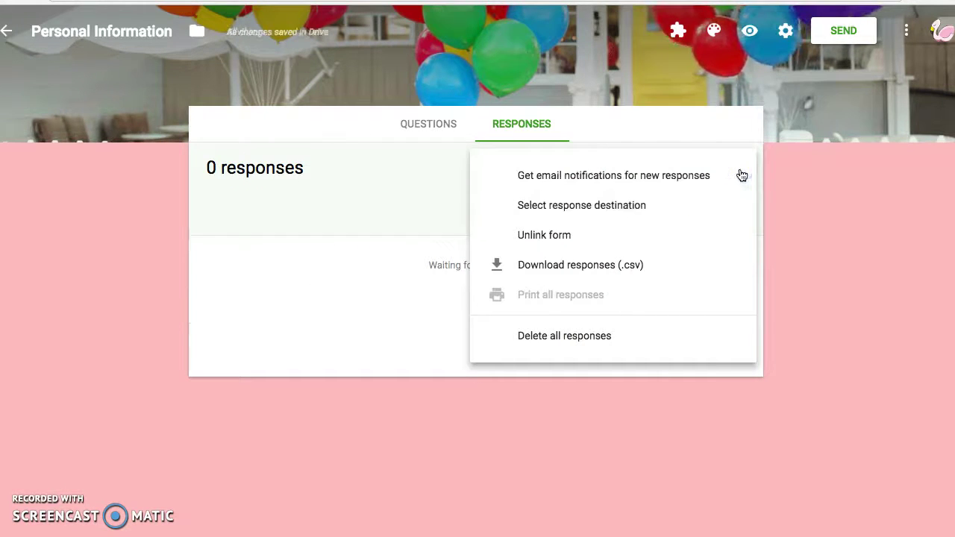
click(630, 264)
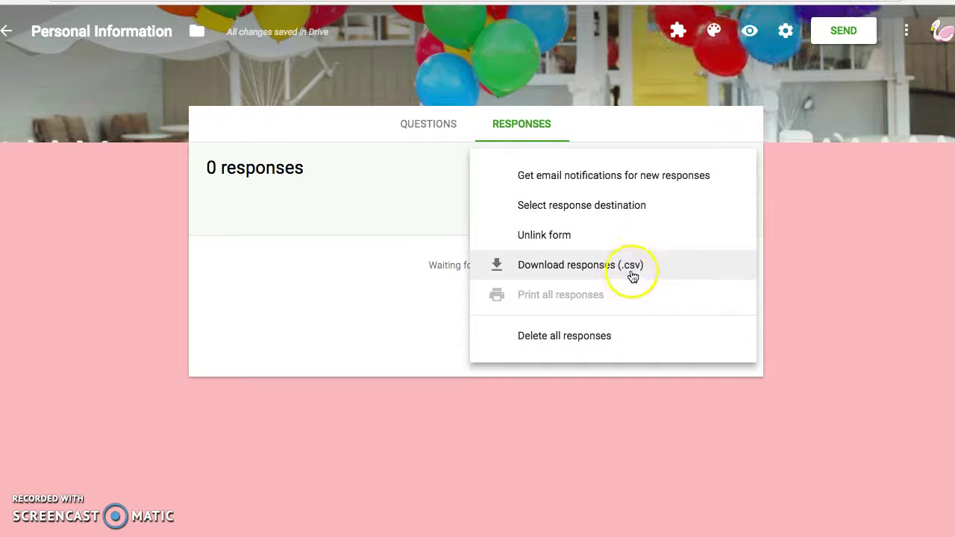
click(378, 200)
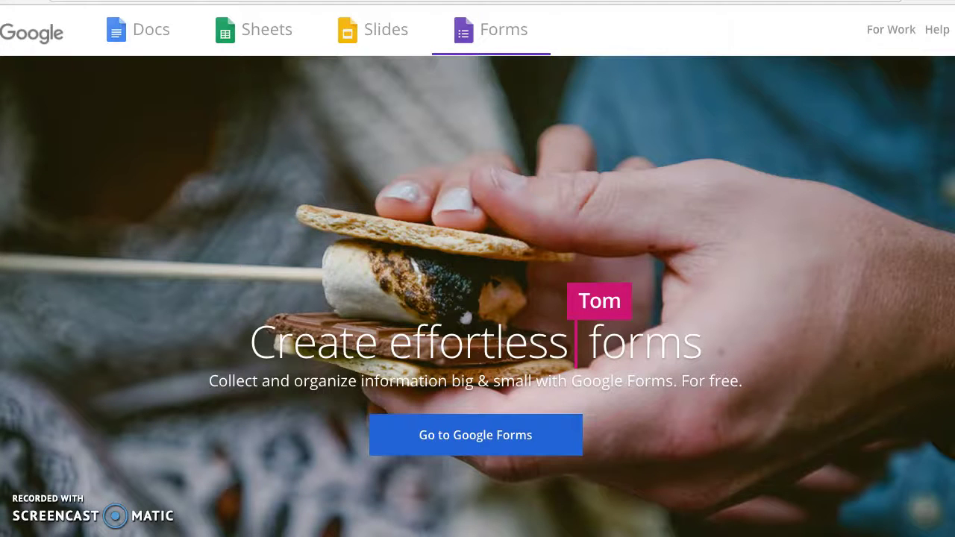
Step: Go to the Google Forms home page and open the recent form "Create Your Own Fairy Tale"
click(499, 438)
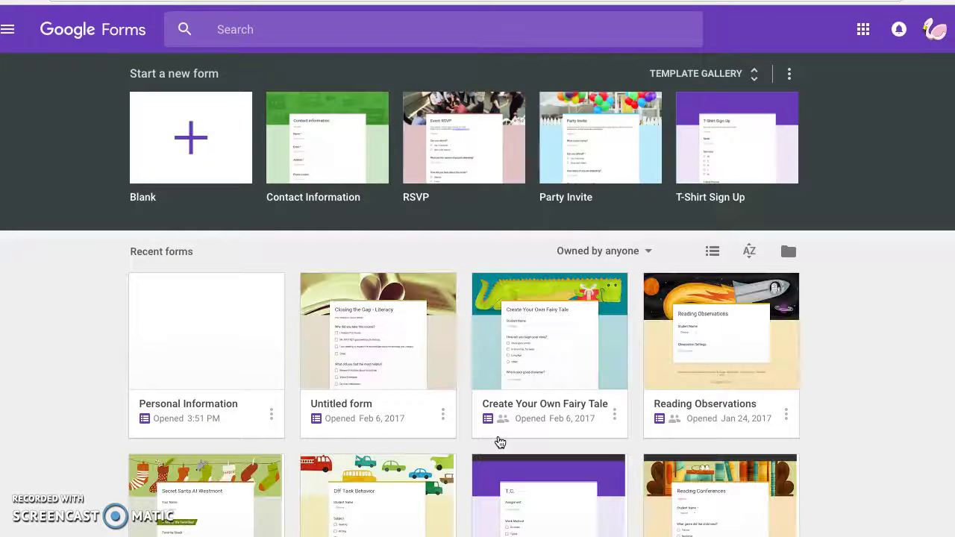
scroll(441, 368, down, 3)
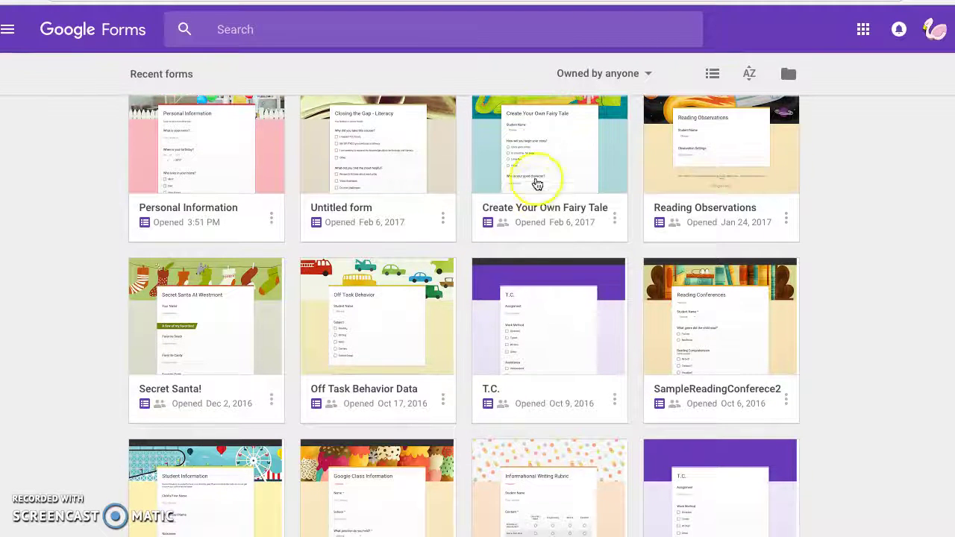
click(536, 181)
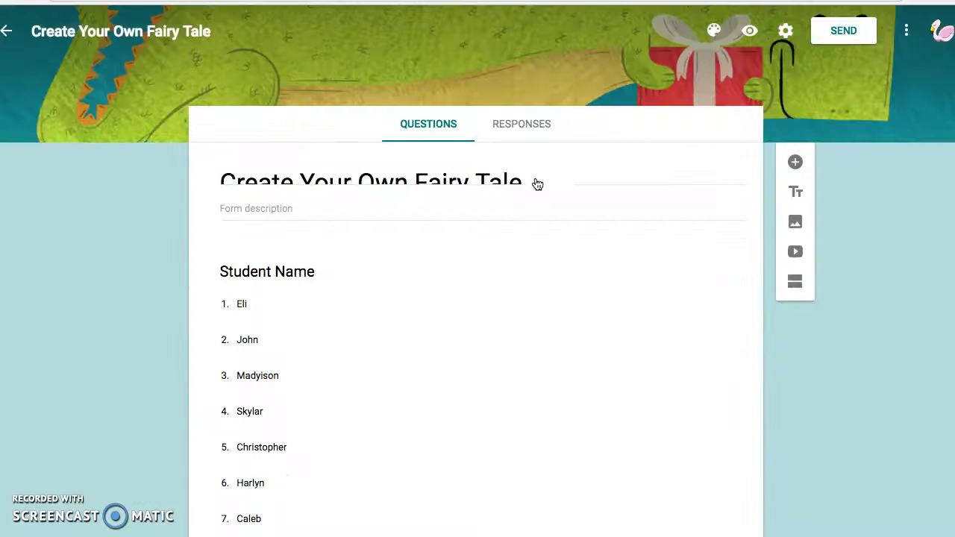
Step: Examine the summary charts and written answers in the "Create Your Own Fairy Tale" form's responses
click(525, 127)
scroll(464, 257, down, 2)
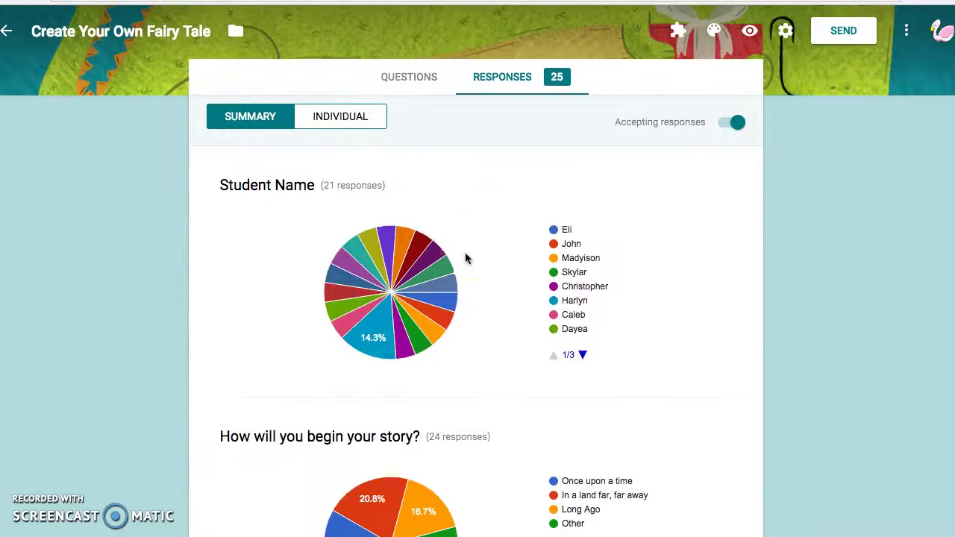
scroll(436, 331, down, 2)
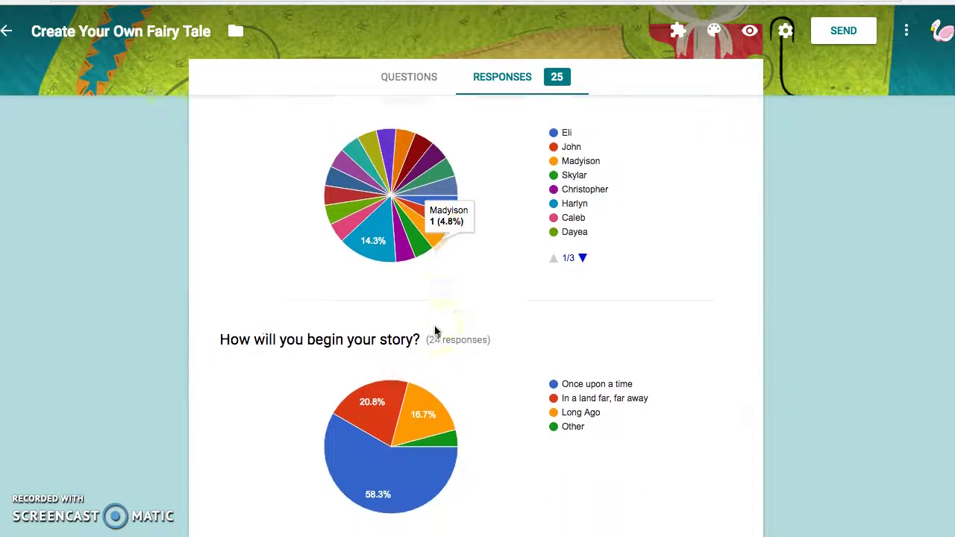
scroll(435, 331, down, 2)
scroll(435, 331, down, 4)
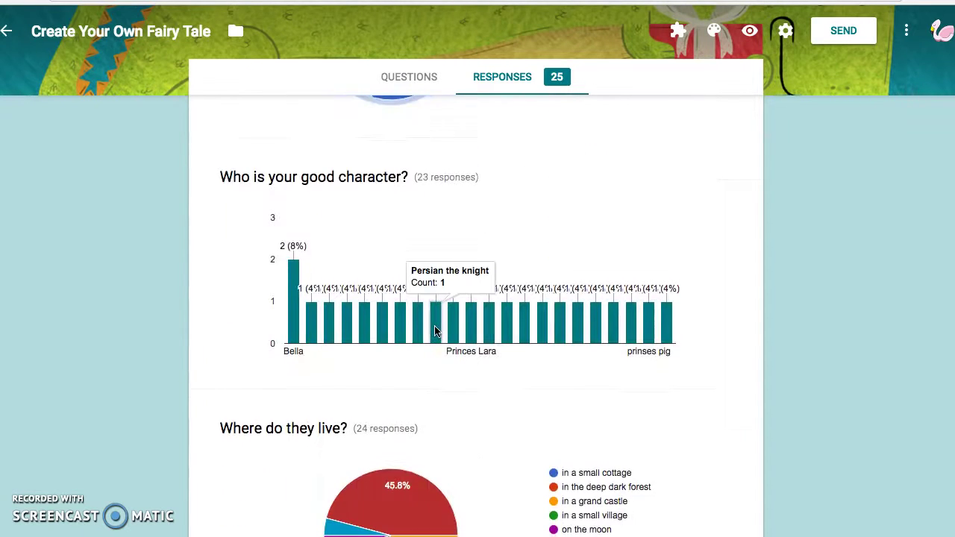
scroll(435, 331, down, 10)
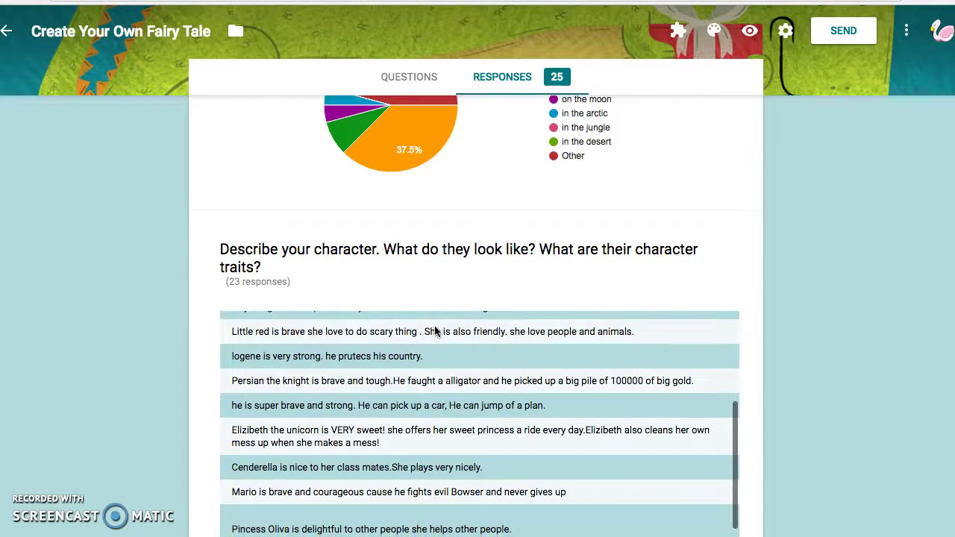
scroll(440, 380, down, 8)
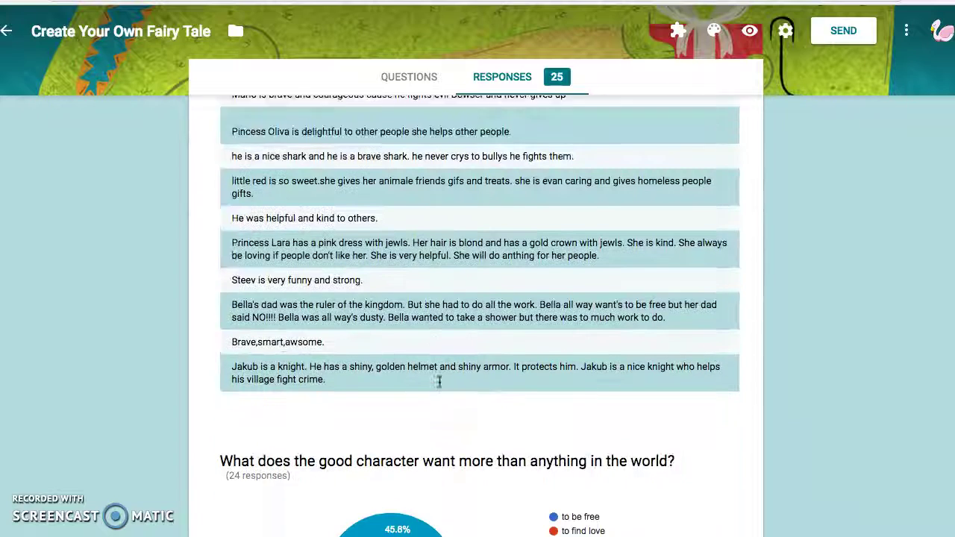
scroll(453, 251, down, 4)
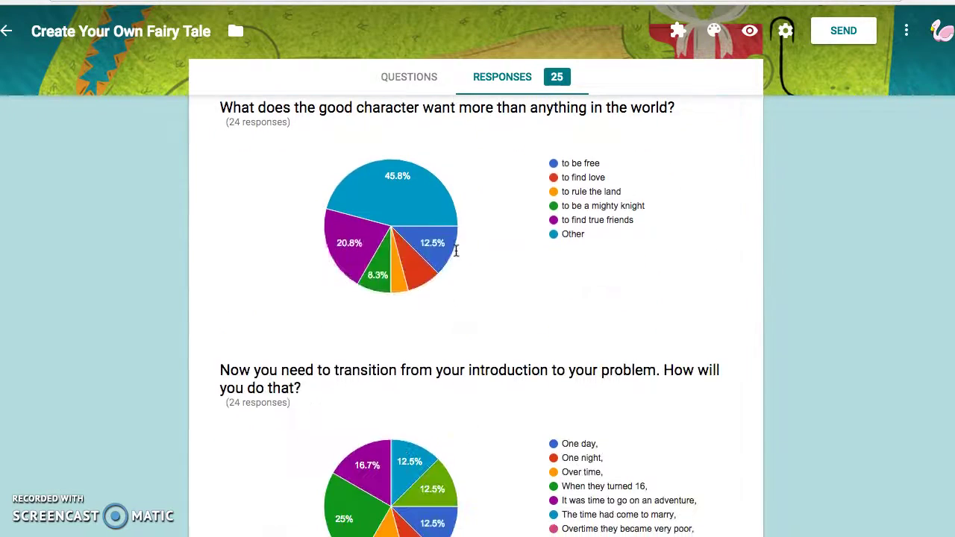
scroll(456, 251, down, 6)
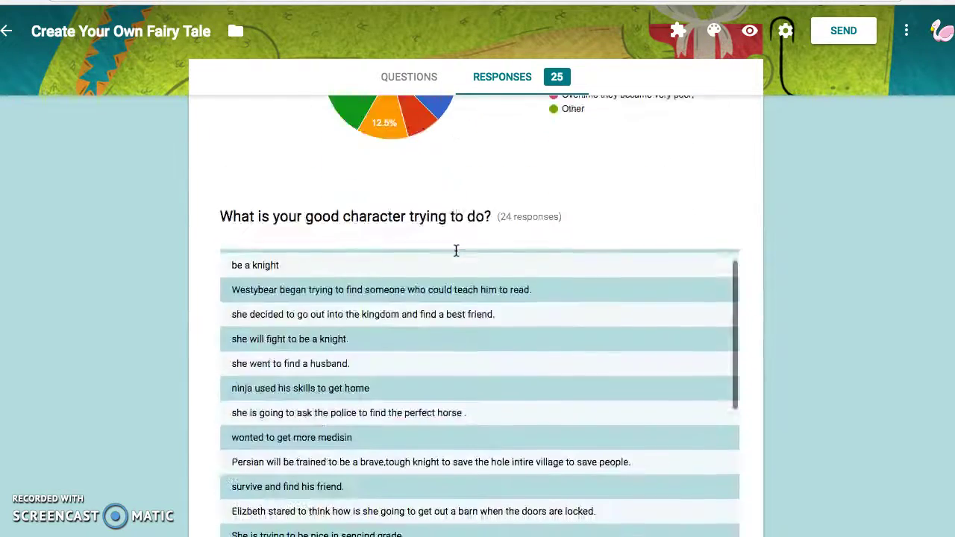
scroll(455, 250, up, 20)
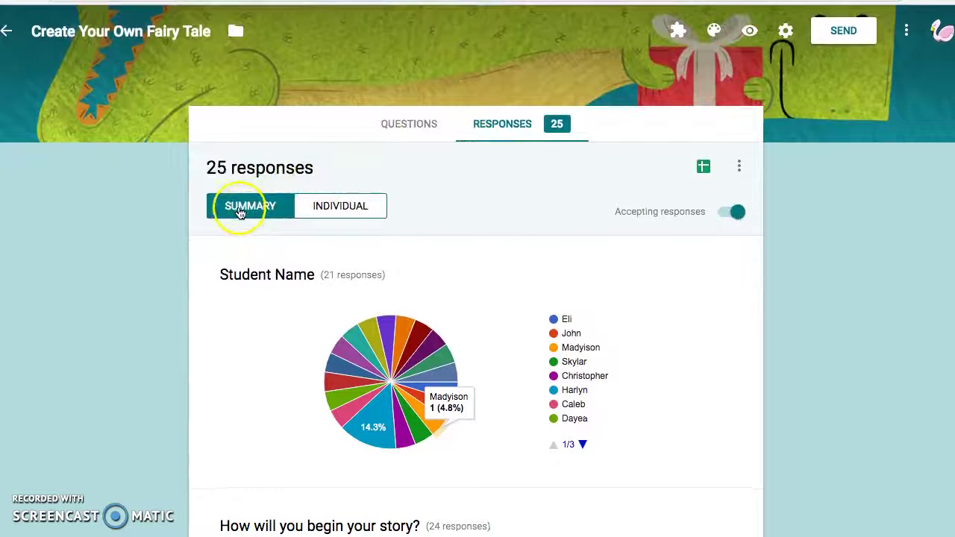
Step: Switch the responses to the individual view and read through the first respondent's submission
click(336, 203)
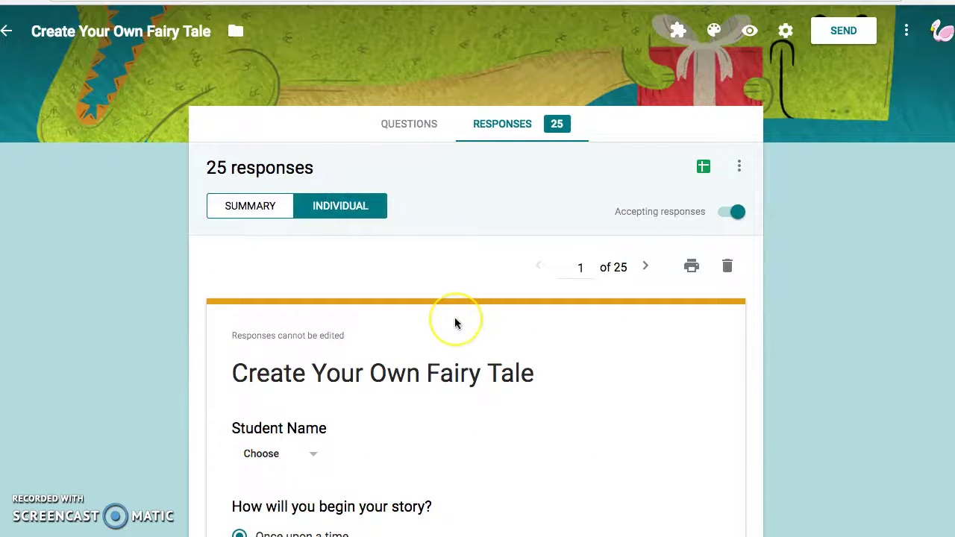
scroll(455, 319, down, 15)
scroll(455, 323, down, 20)
scroll(455, 323, down, 3)
scroll(455, 323, up, 20)
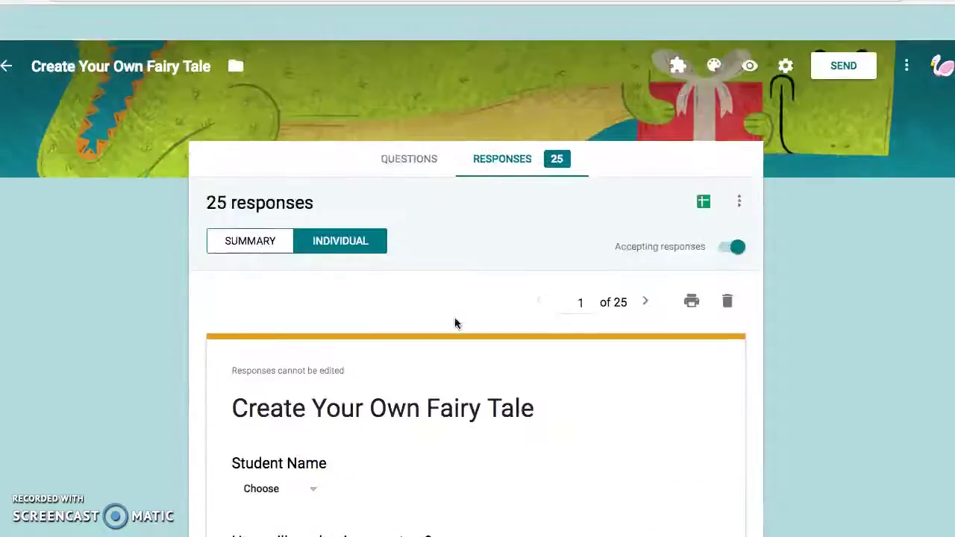
scroll(455, 323, down, 1)
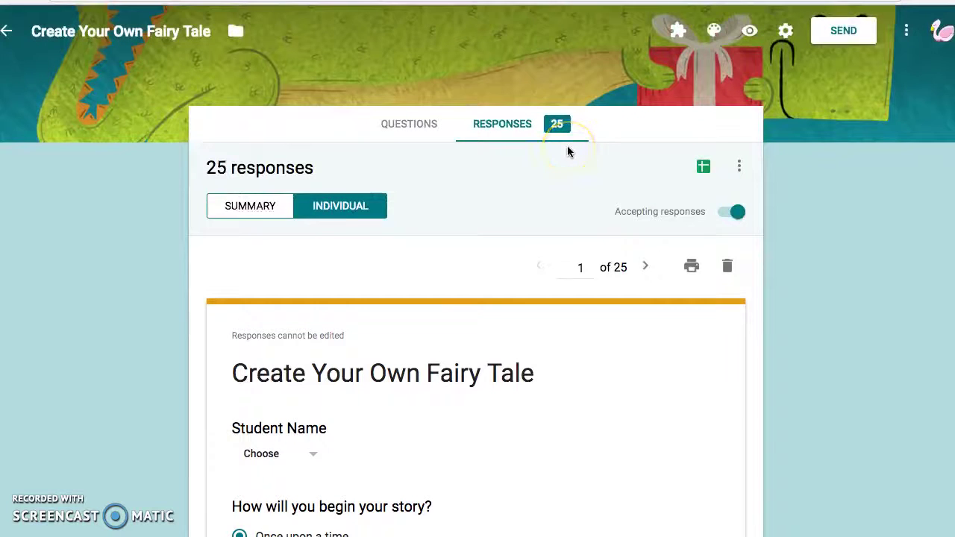